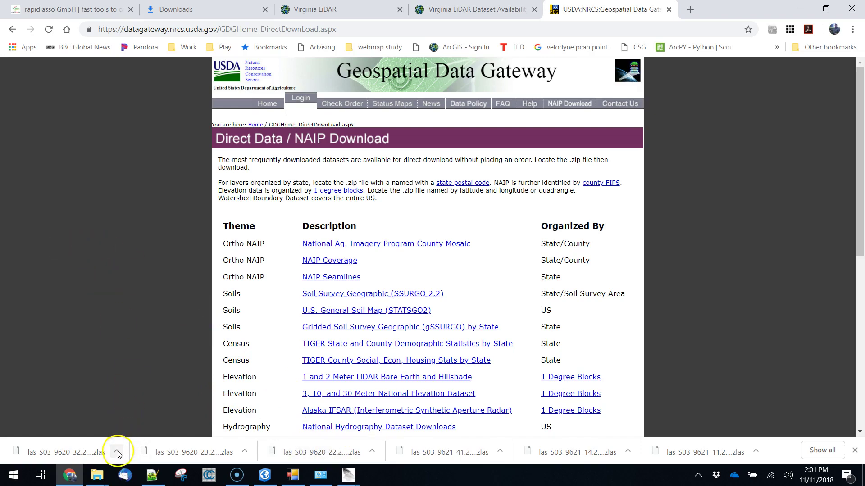
- Open C:\temp3\blacksburg in File Explorer and select the first LAS tile
click(96, 477)
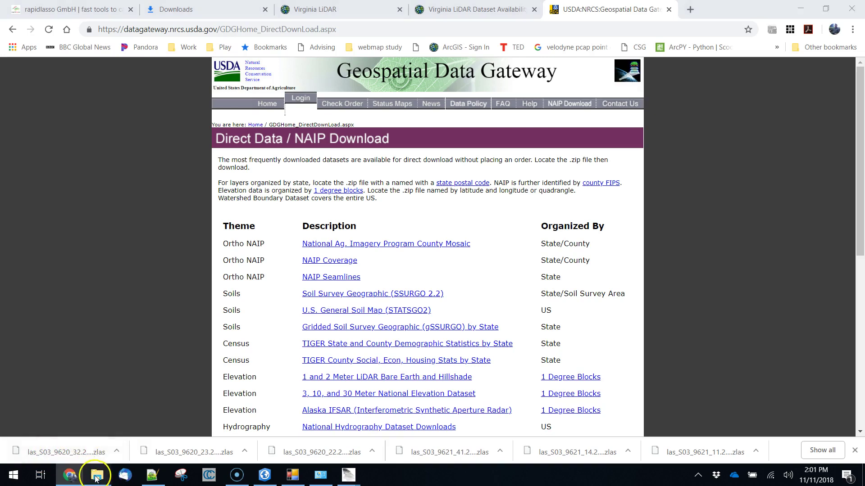
click(169, 447)
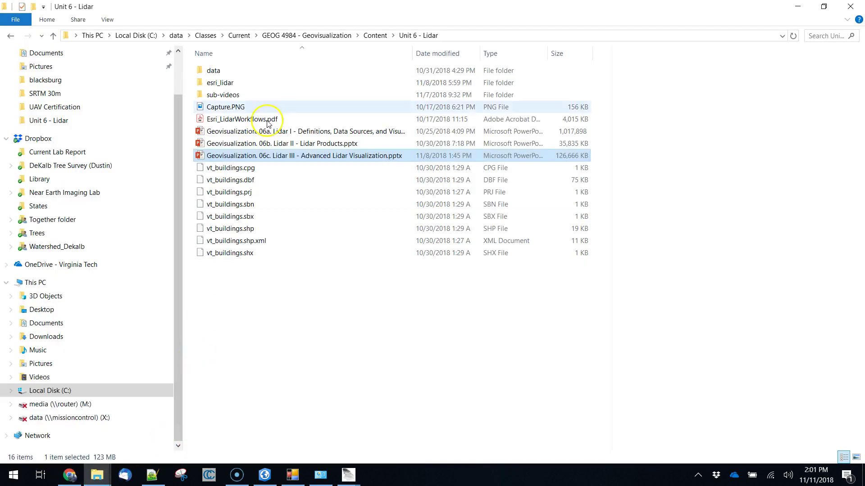
click(140, 35)
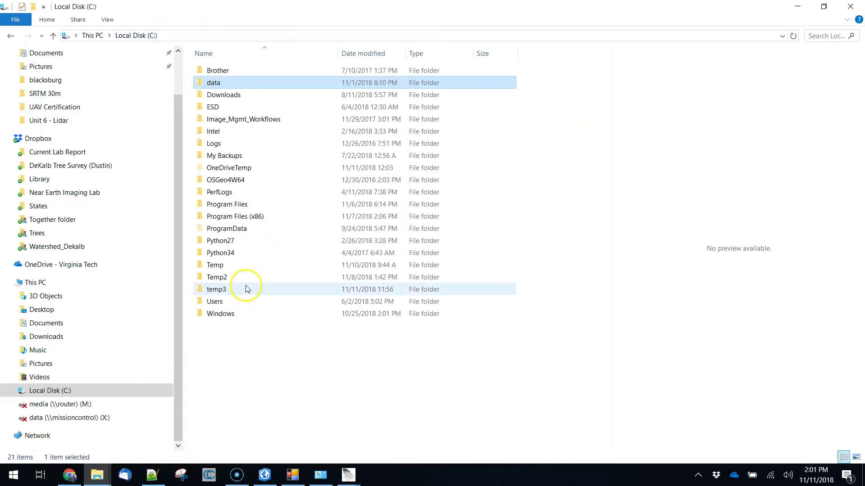
double_click(248, 289)
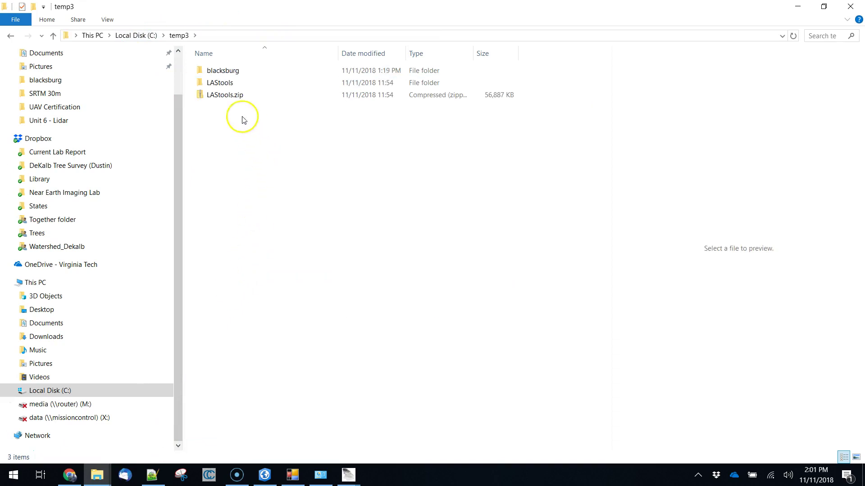
double_click(229, 71)
click(231, 72)
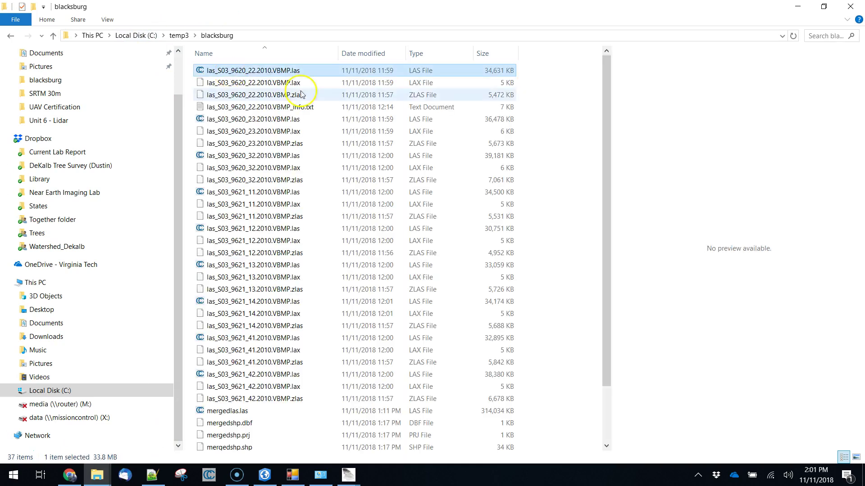
- Browse from temp3 into the LAStools bin folder and scroll its executables
click(178, 36)
double_click(245, 86)
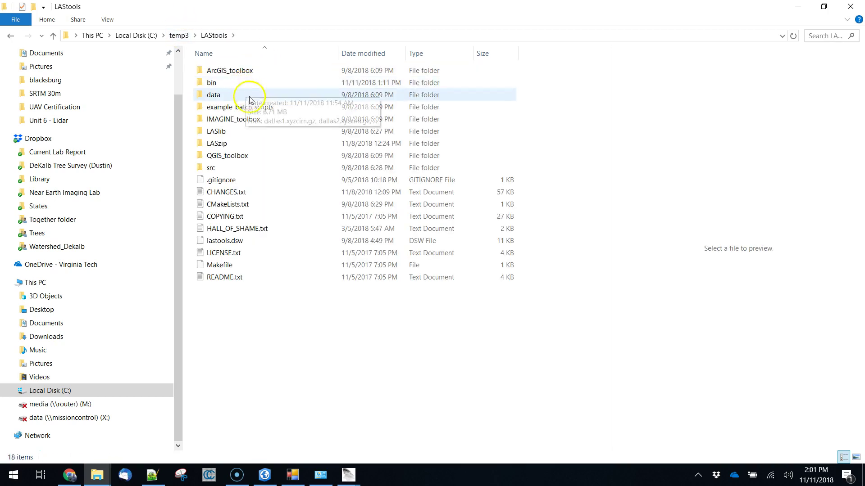
double_click(220, 83)
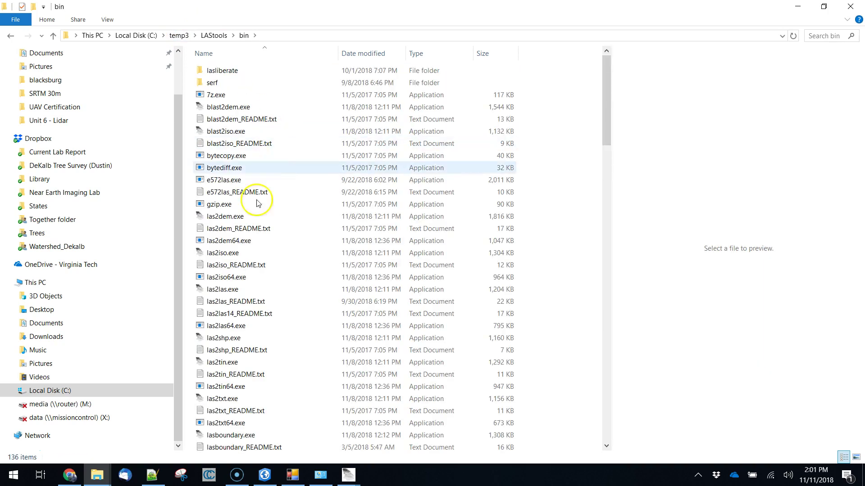
scroll(259, 286, down, 8)
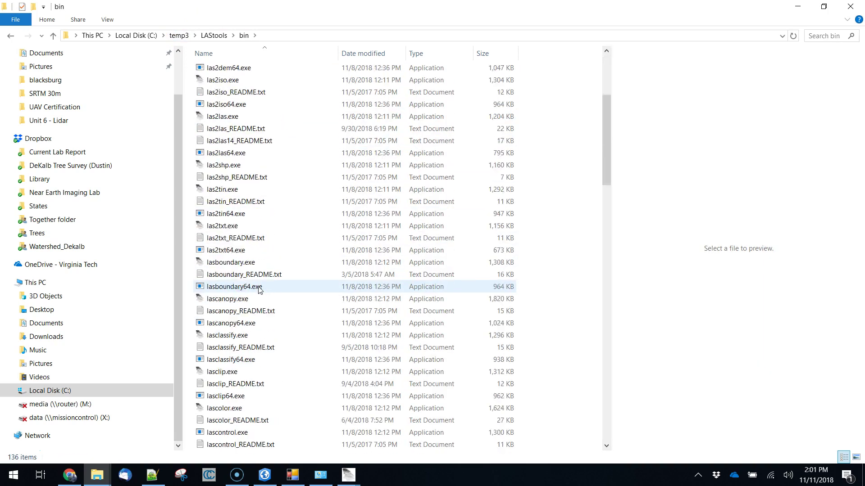
- Check the ArcGIS Pro map, then return File Explorer to C:\temp3\blacksburg
click(263, 477)
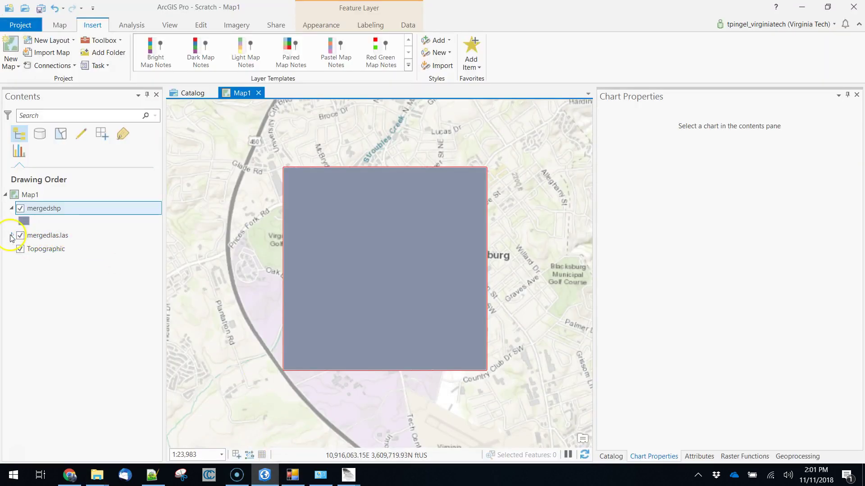
mouse_move(99, 473)
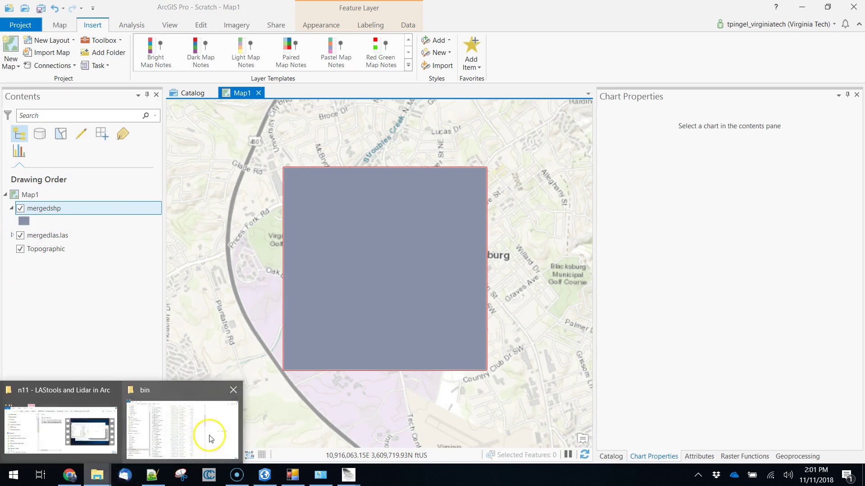
click(163, 435)
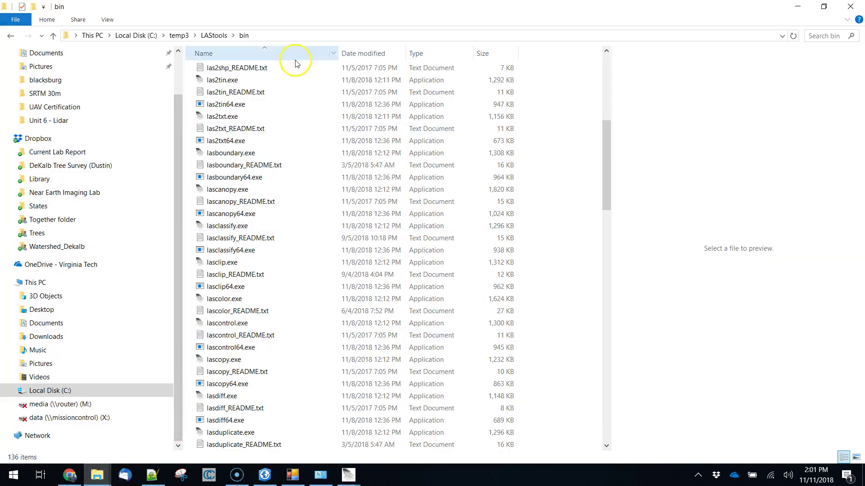
click(179, 36)
double_click(225, 71)
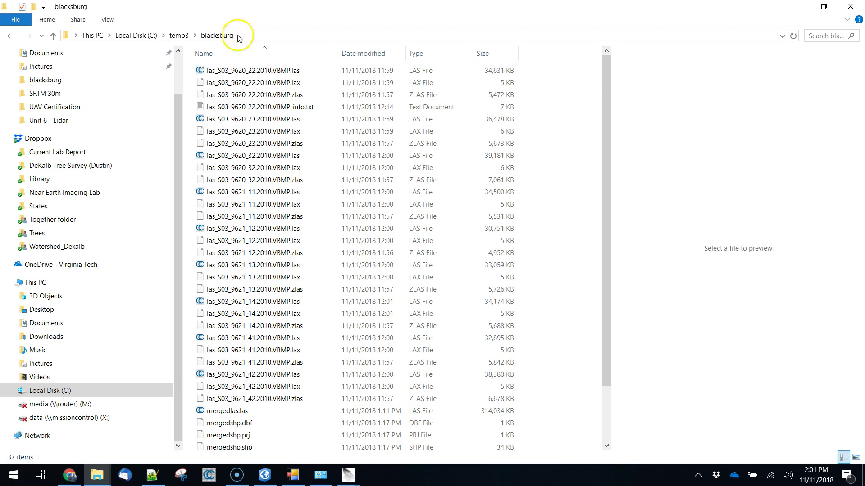
- Drag las_S03_9620_22.2010.VBMP.zlas from Explorer onto the ArcGIS Pro map
drag(251, 14, 555, 147)
click(561, 203)
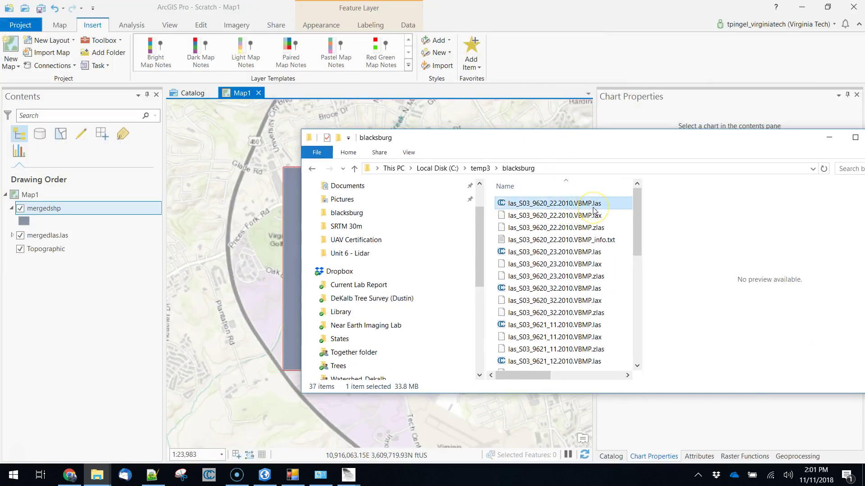
click(563, 228)
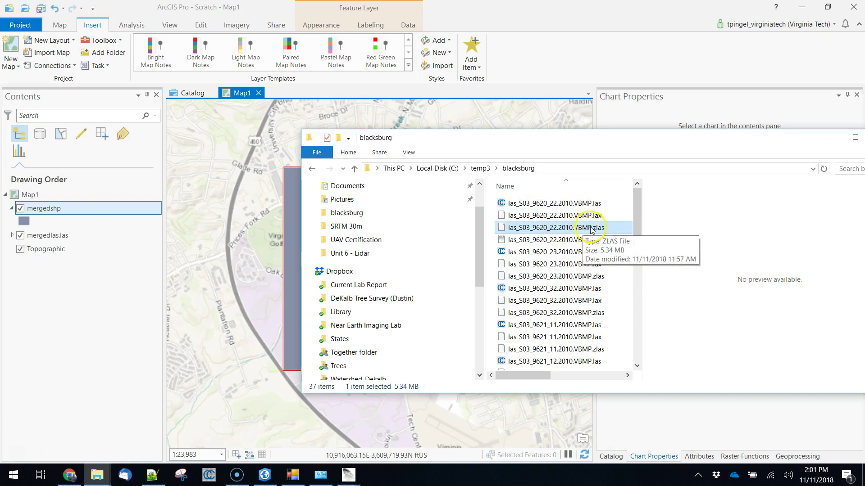
drag(578, 231, 246, 259)
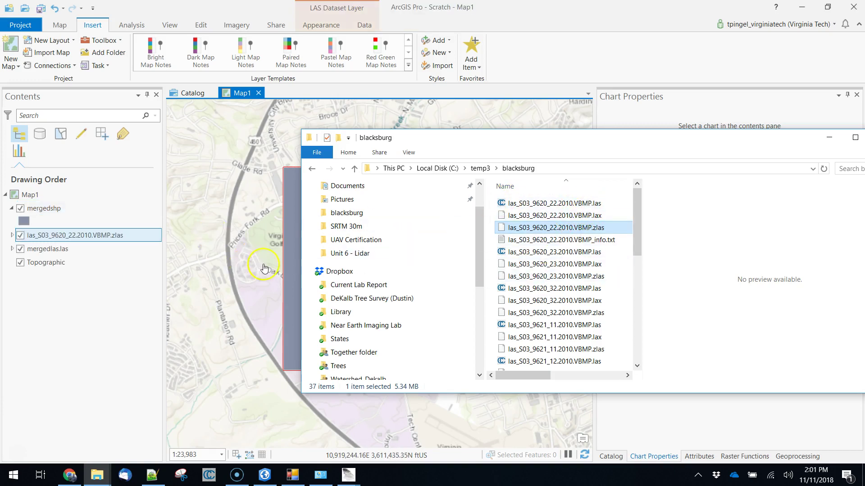
right_click(101, 236)
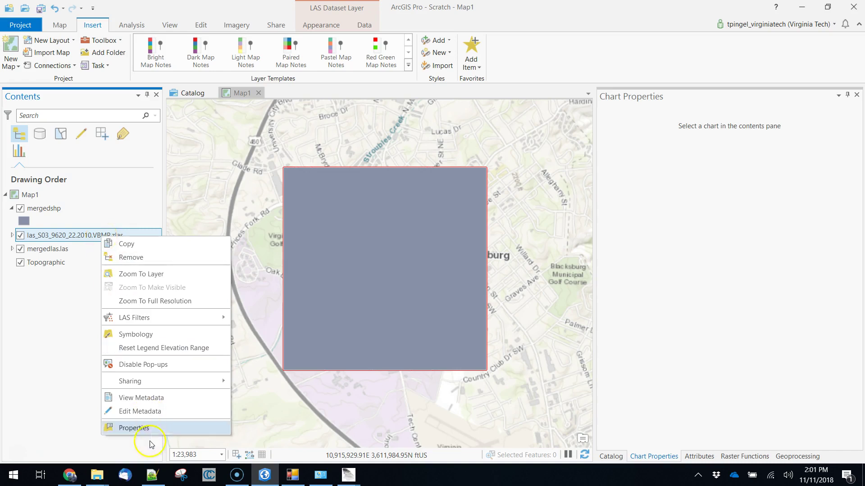
click(146, 428)
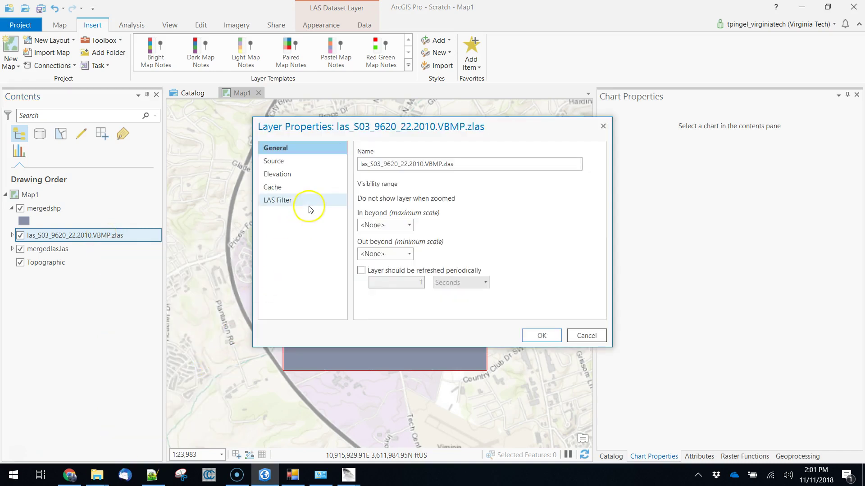
click(288, 167)
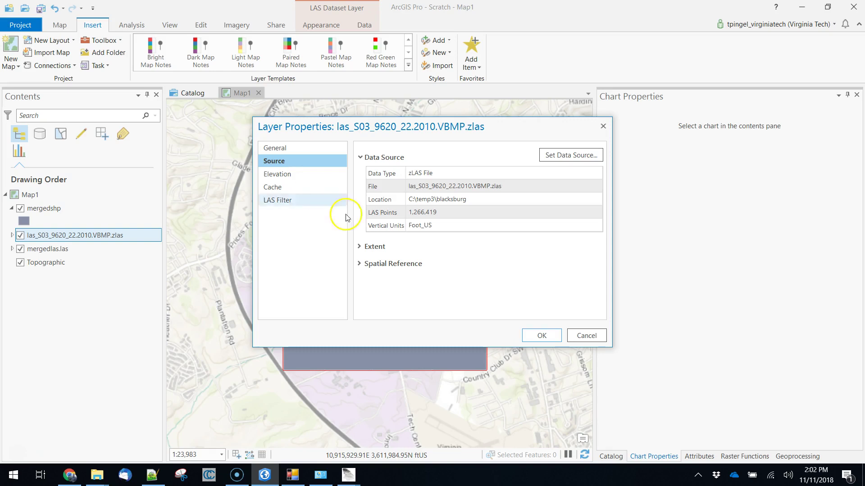
click(425, 215)
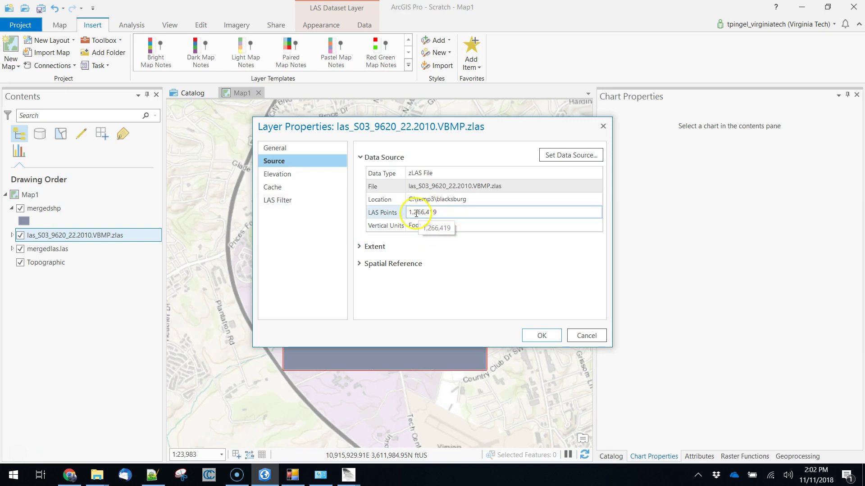
click(459, 229)
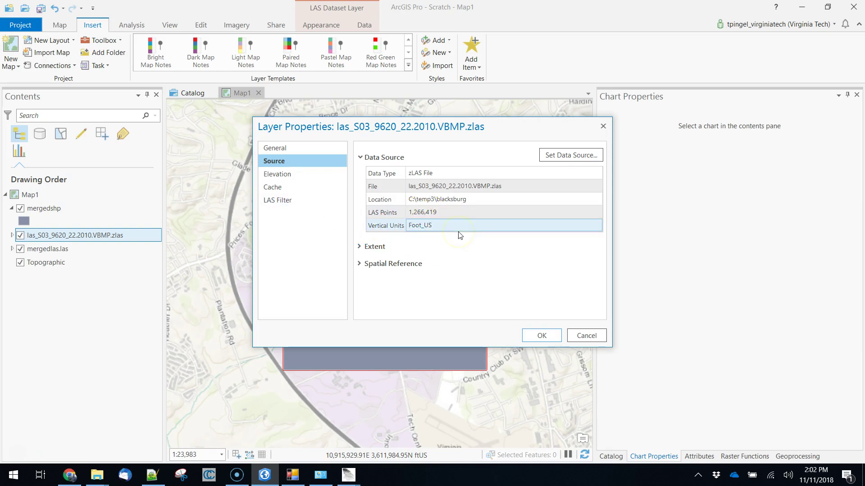
click(359, 246)
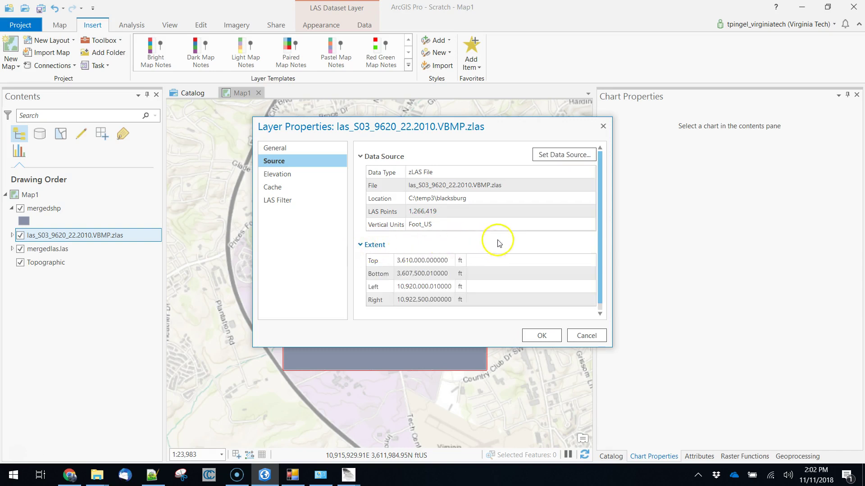
scroll(504, 265, down, 1)
click(459, 251)
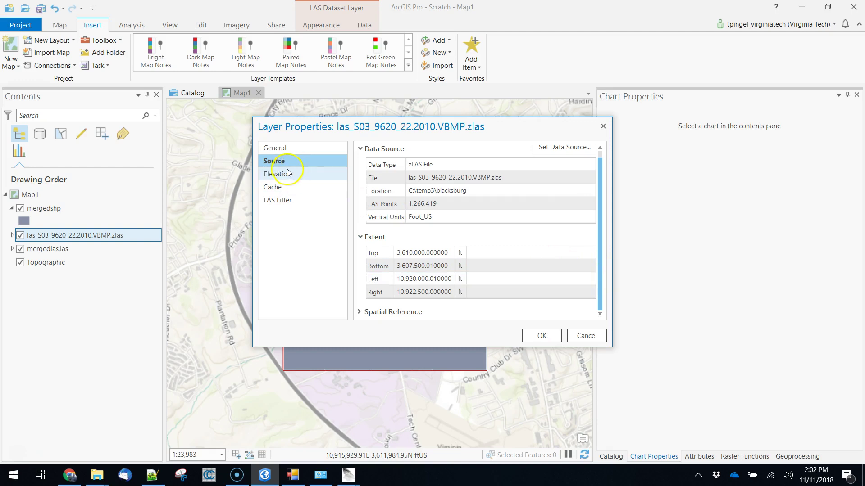
click(276, 151)
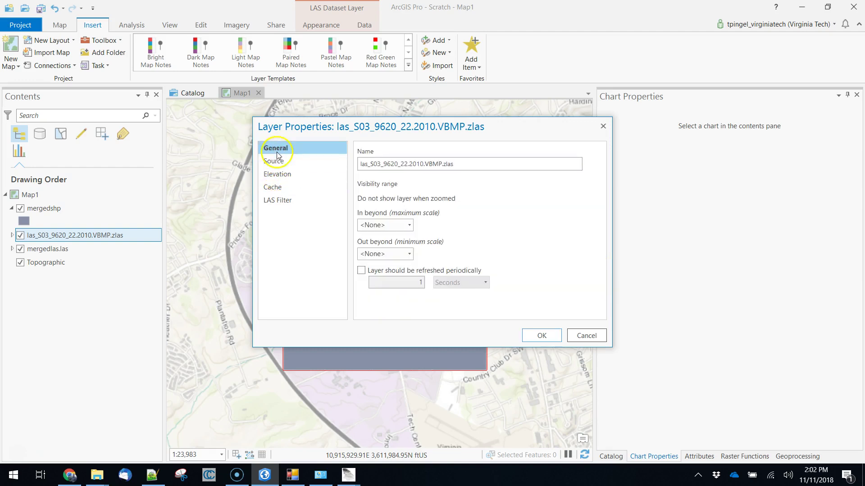
click(280, 188)
click(282, 203)
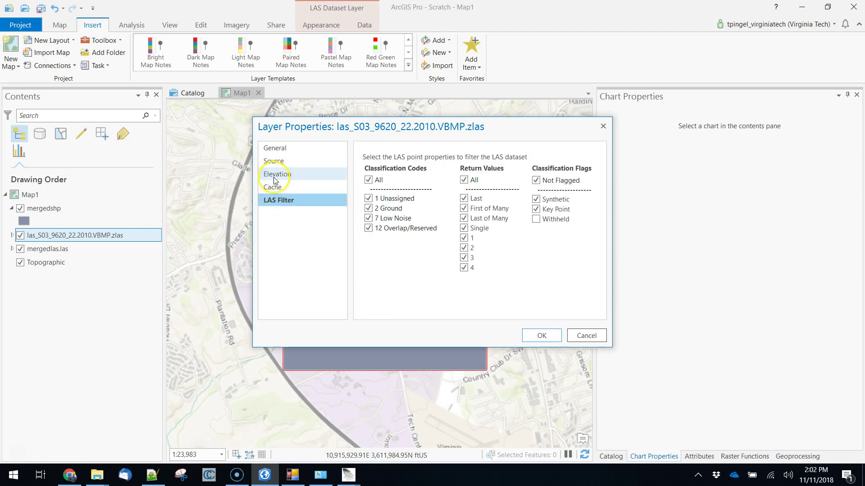
click(274, 187)
click(276, 175)
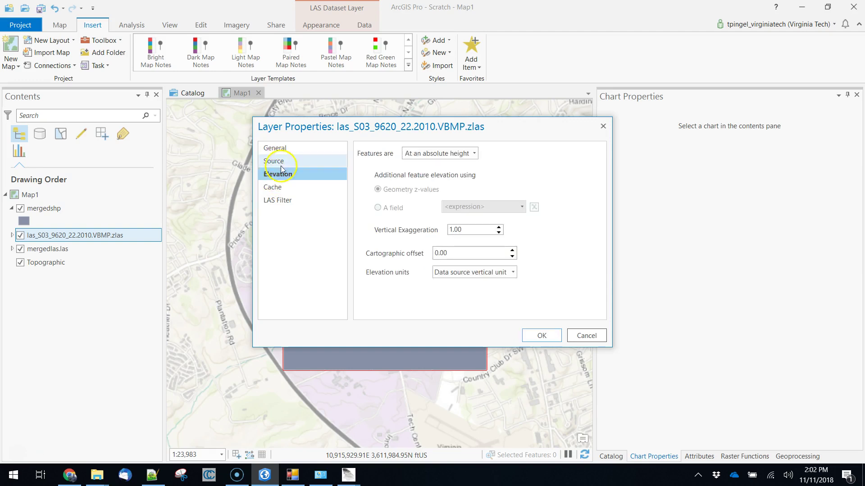
click(274, 161)
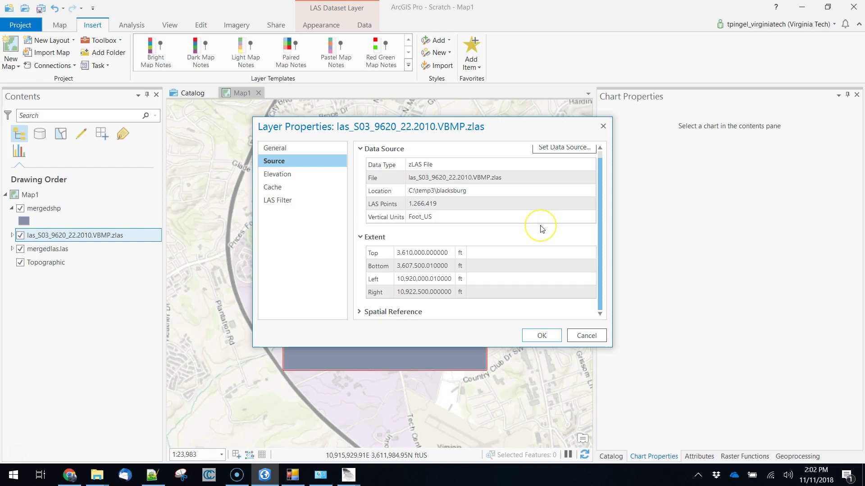
click(582, 334)
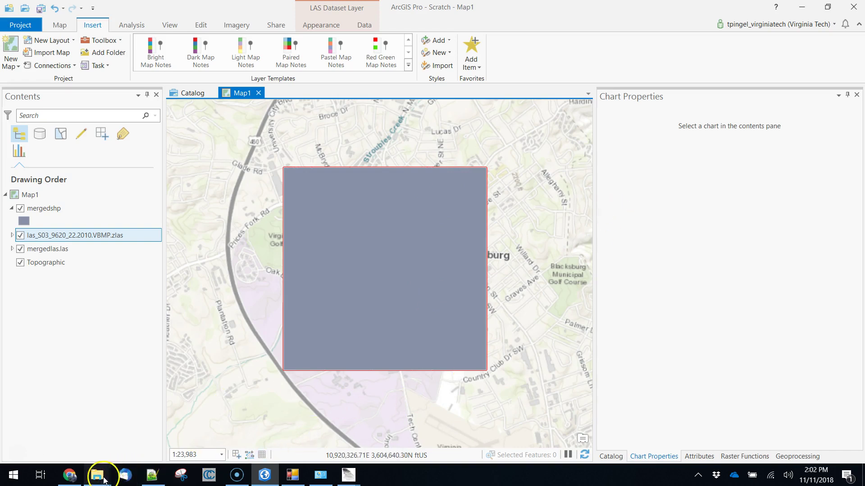
- Move the Explorer window from blacksburg to C:\temp3\LAStools\bin and scroll to lasview.exe
mouse_move(104, 480)
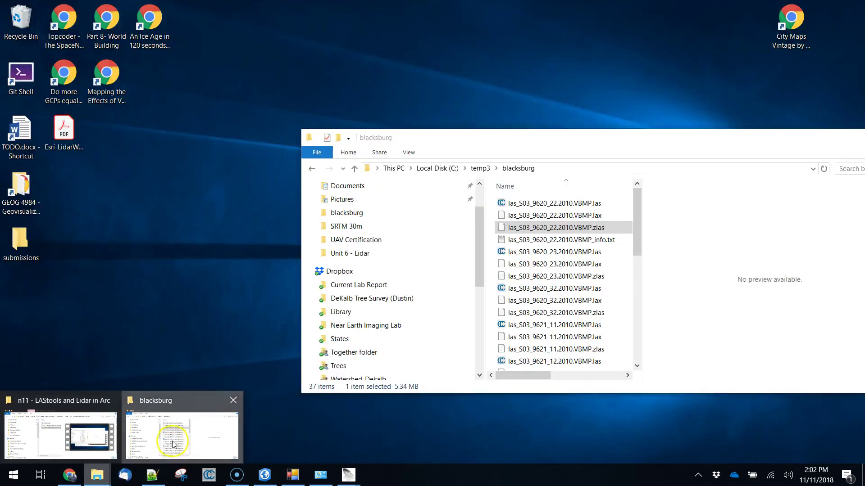
click(171, 446)
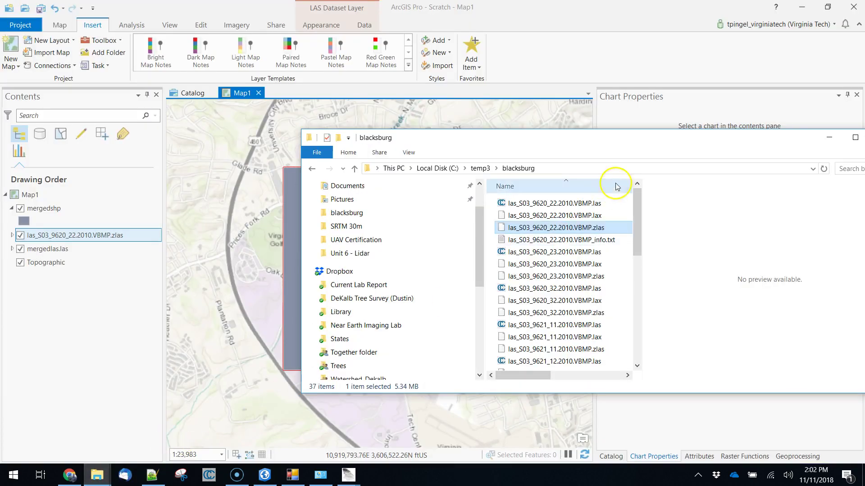
click(481, 168)
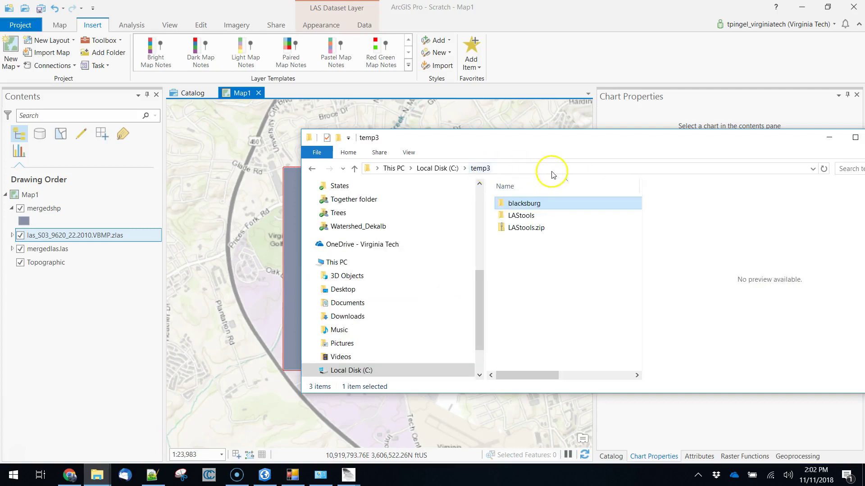
double_click(531, 217)
double_click(527, 215)
drag(536, 144, 454, 130)
scroll(490, 279, down, 10)
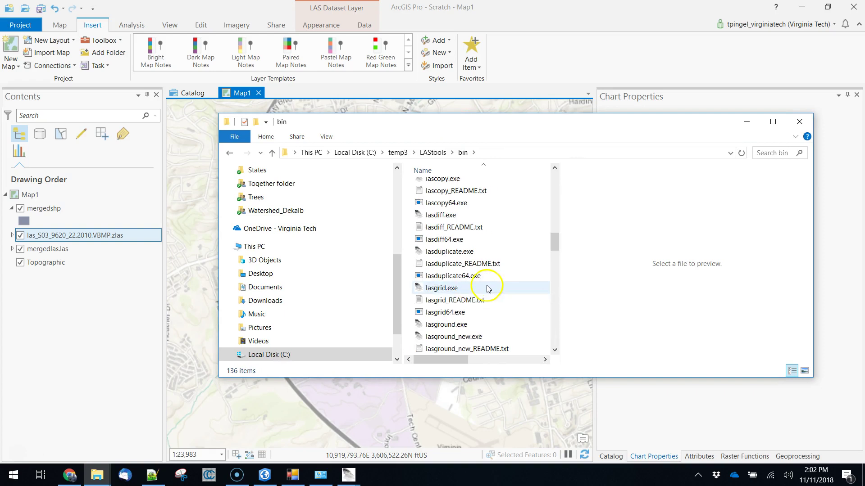
scroll(488, 288, down, 20)
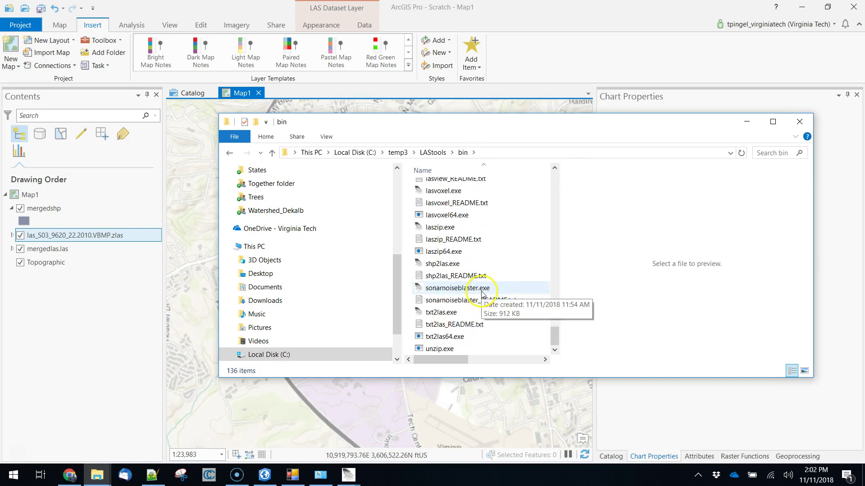
scroll(448, 226, up, 1)
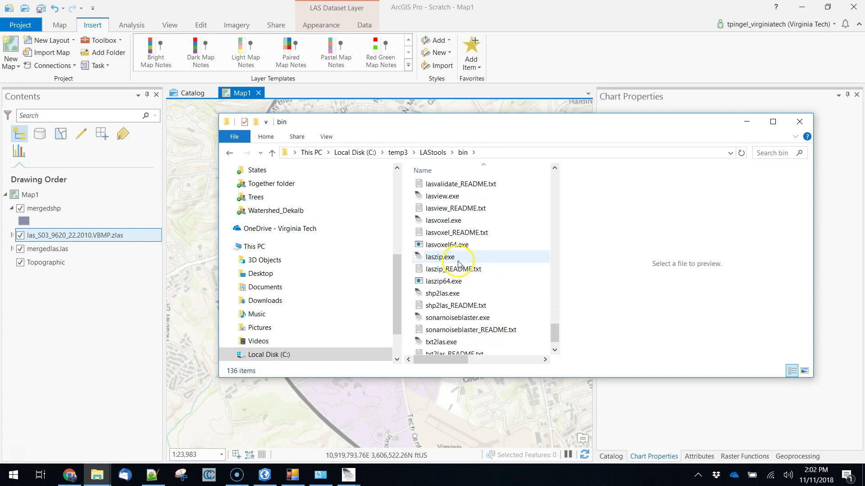
- Load las_S03_9620_22.2010.VBMP.las from C:\temp3\blacksburg in lasview, then return to Chrome
double_click(445, 199)
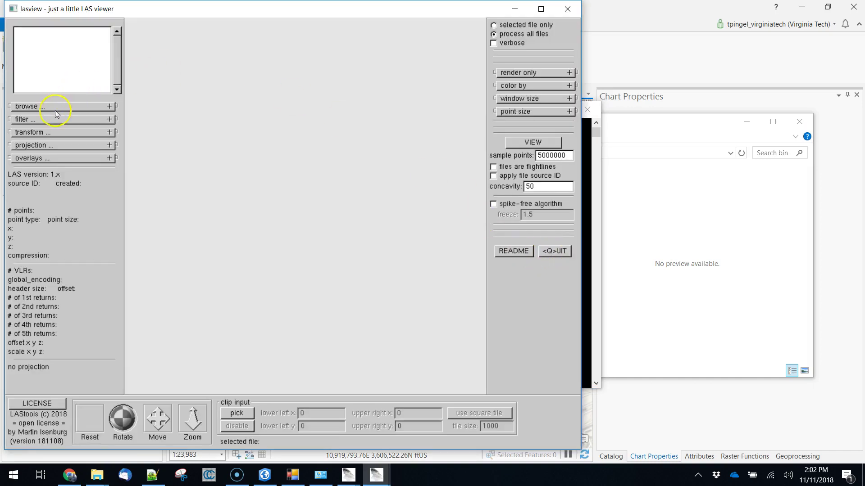
click(57, 106)
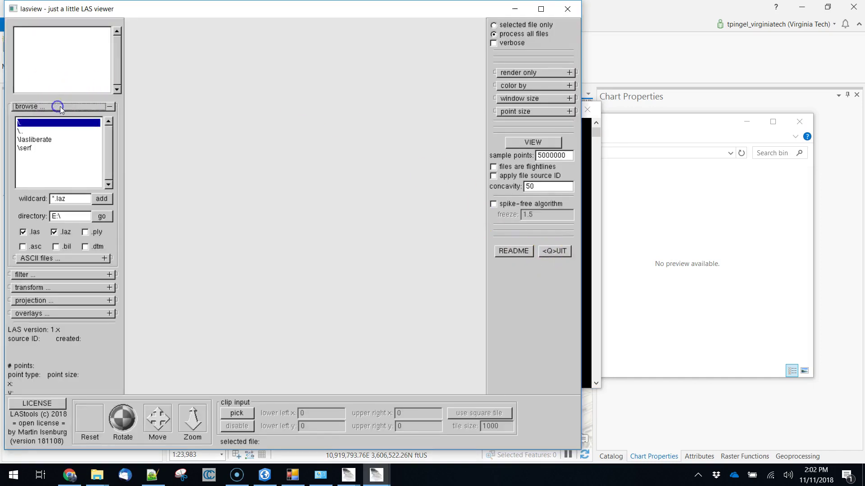
click(27, 131)
double_click(27, 131)
double_click(25, 131)
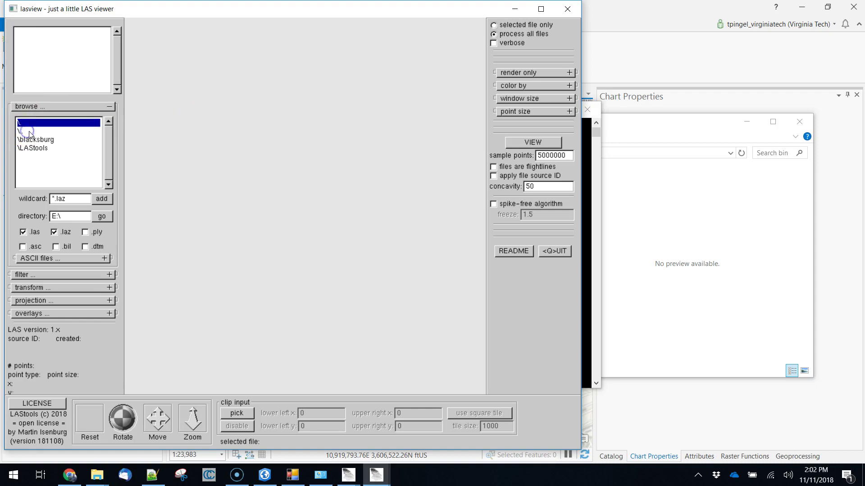
double_click(27, 131)
click(32, 139)
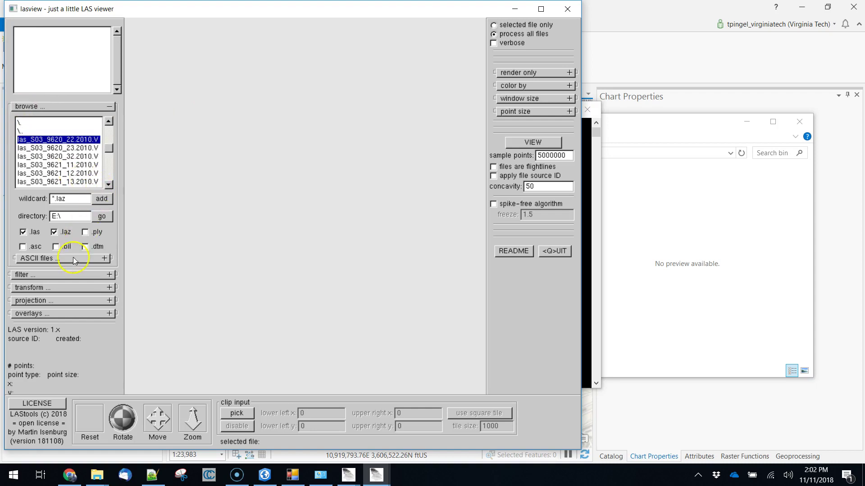
double_click(47, 139)
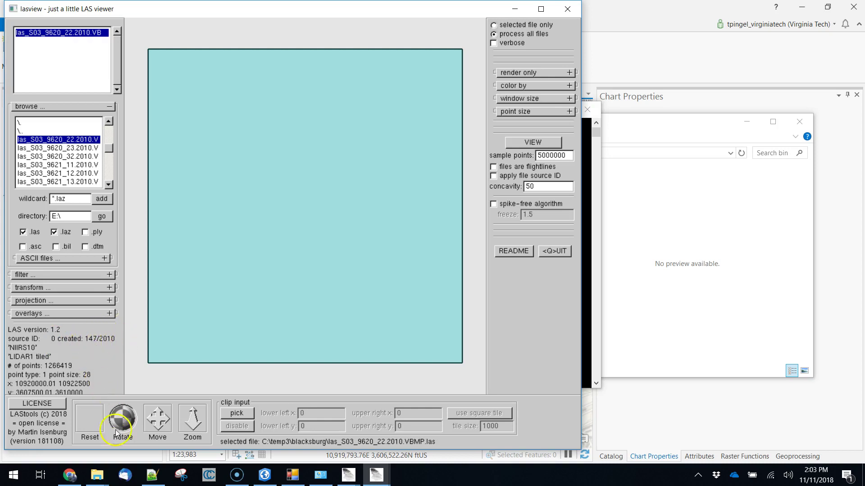
click(71, 474)
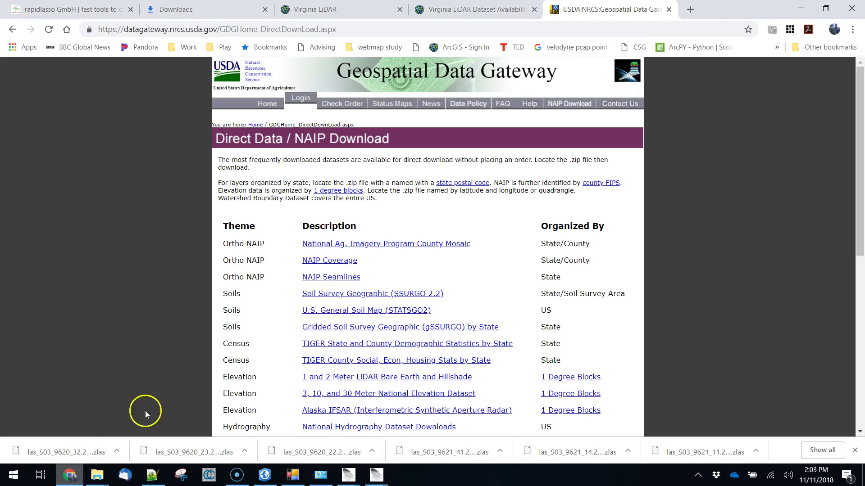
- Search Google Images for 'julian date' and preview a leap-year Julian date calendar
click(690, 9)
text(julian date)
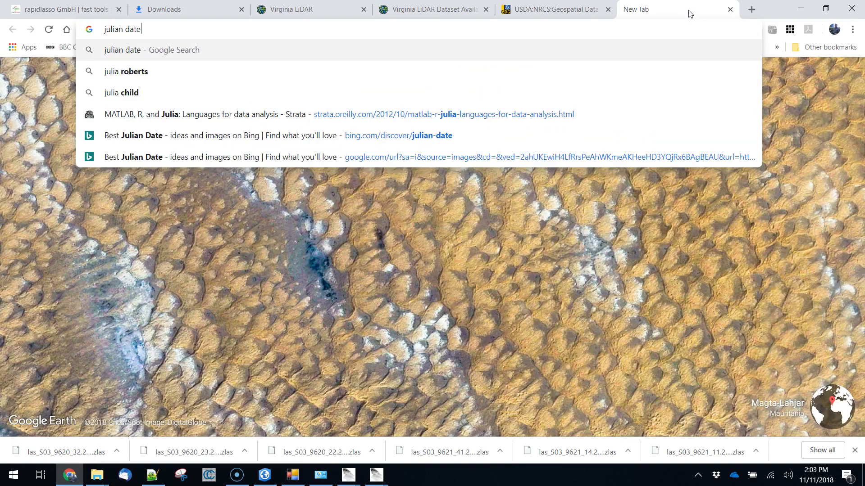
key(Return)
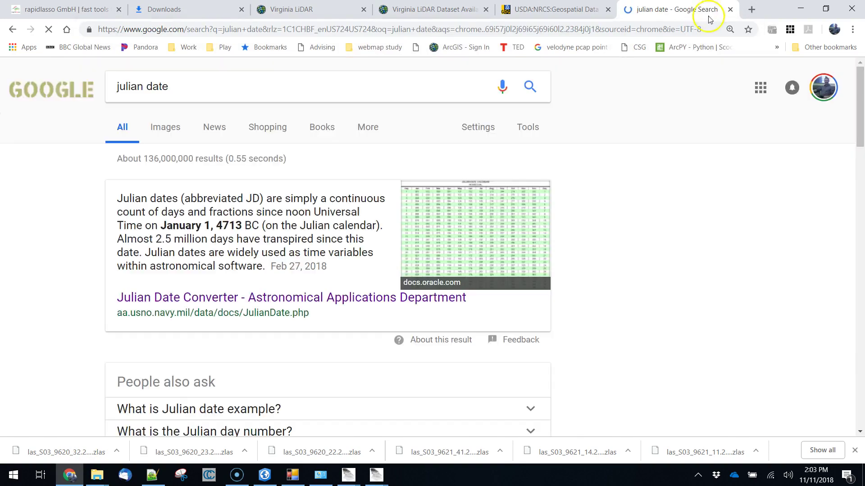
scroll(353, 314, down, 8)
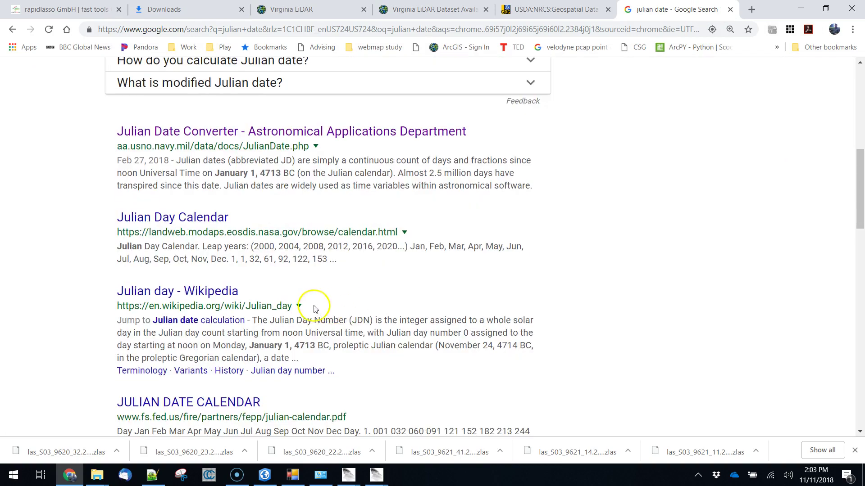
scroll(193, 131, up, 6)
scroll(195, 134, up, 3)
click(164, 129)
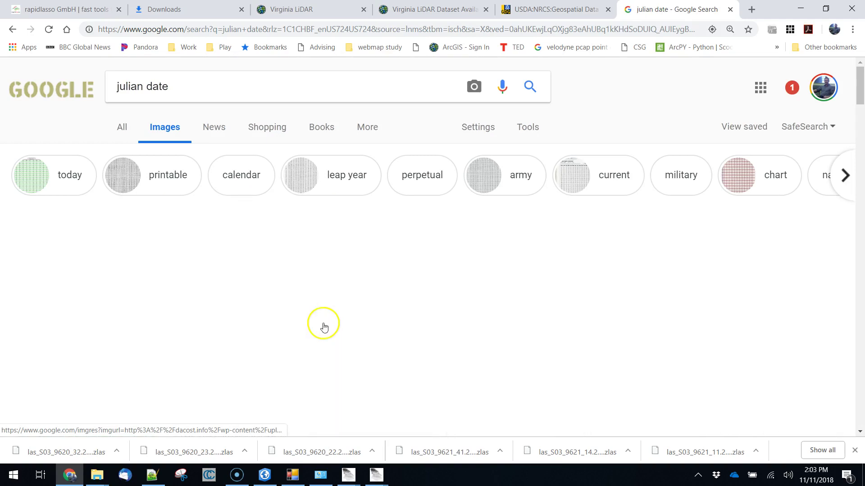
click(324, 327)
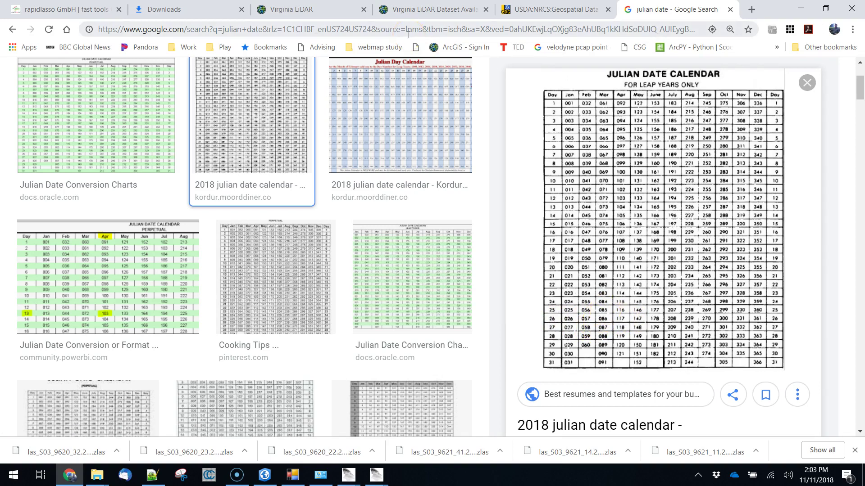
- From the Geospatial Data Gateway tab, open the NAIP Box folder and NAIP File Name.pdf
click(554, 9)
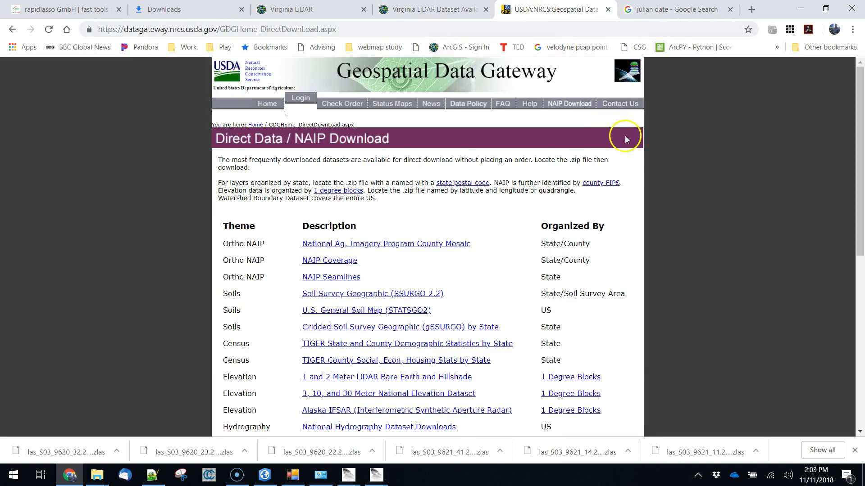
click(615, 160)
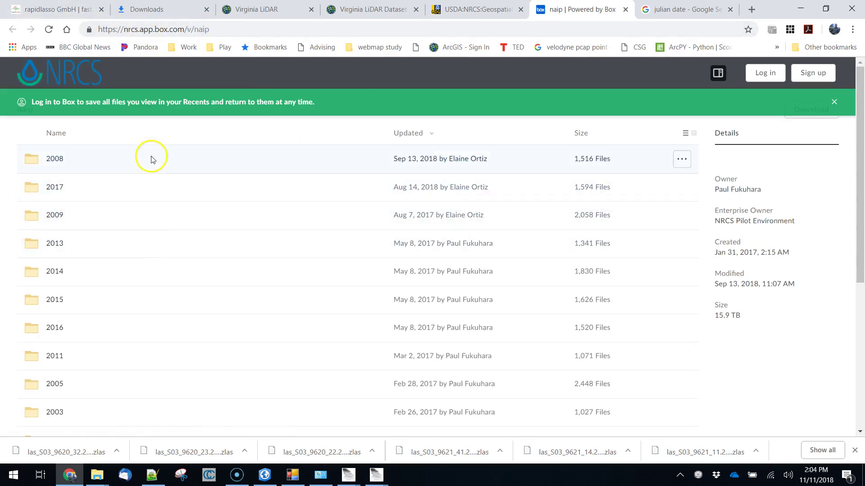
scroll(161, 306, down, 1)
scroll(161, 315, down, 5)
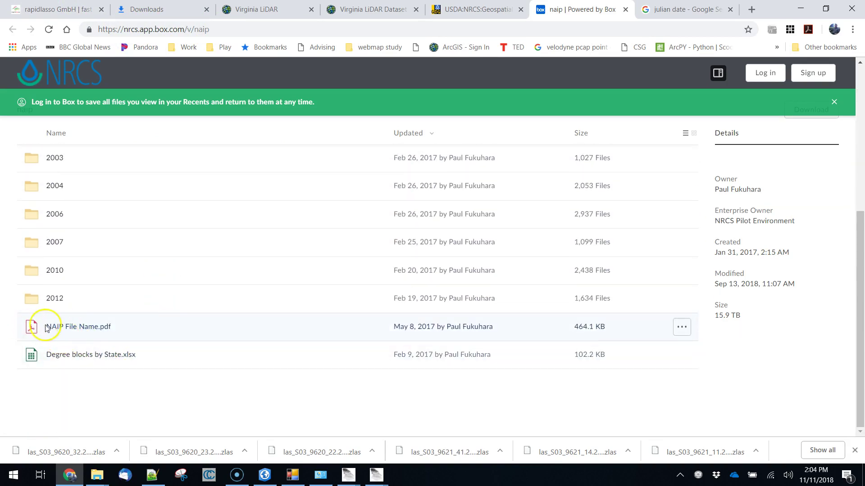
click(68, 328)
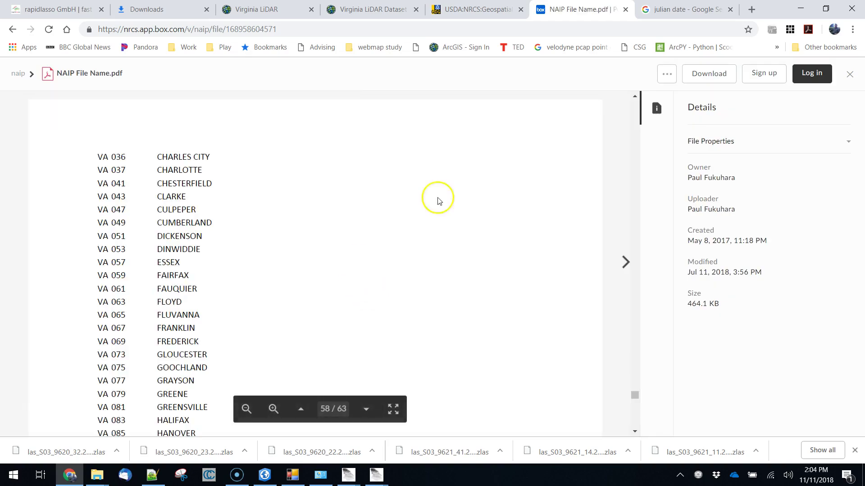
- Search the NAIP PDF for 'virginia' and scroll to page 58's Virginia county codes
scroll(347, 257, up, 3)
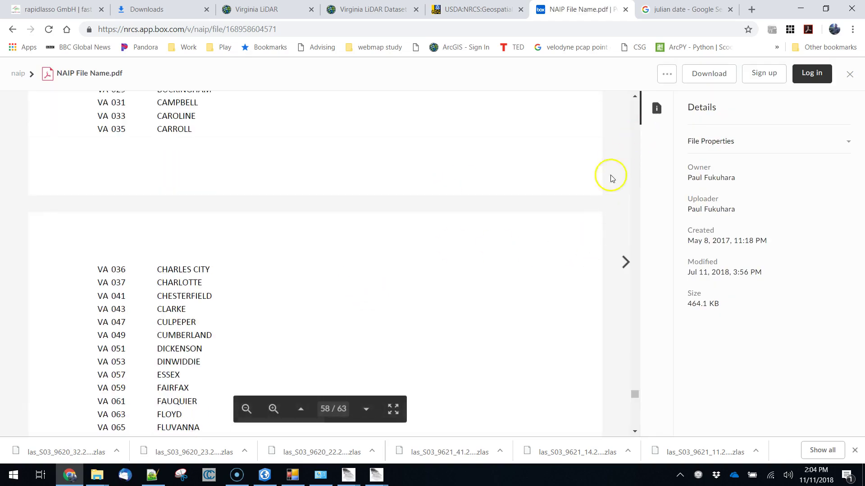
drag(635, 396, 631, 96)
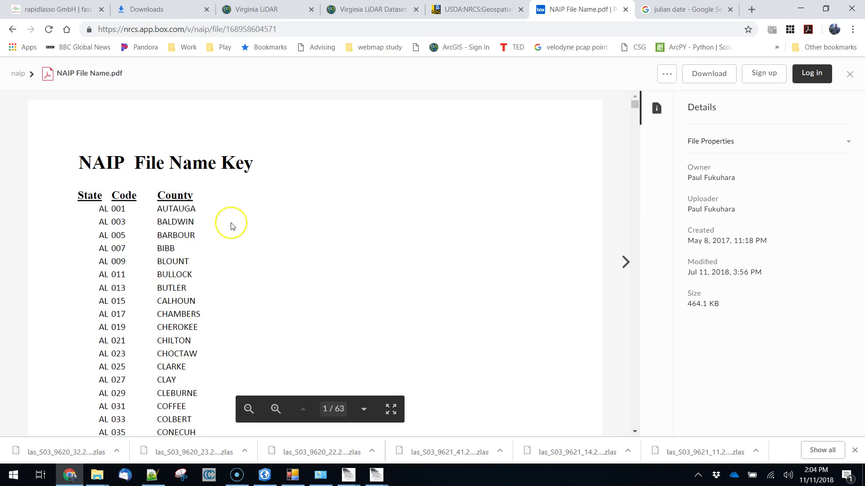
key(ctrl+f)
text(va)
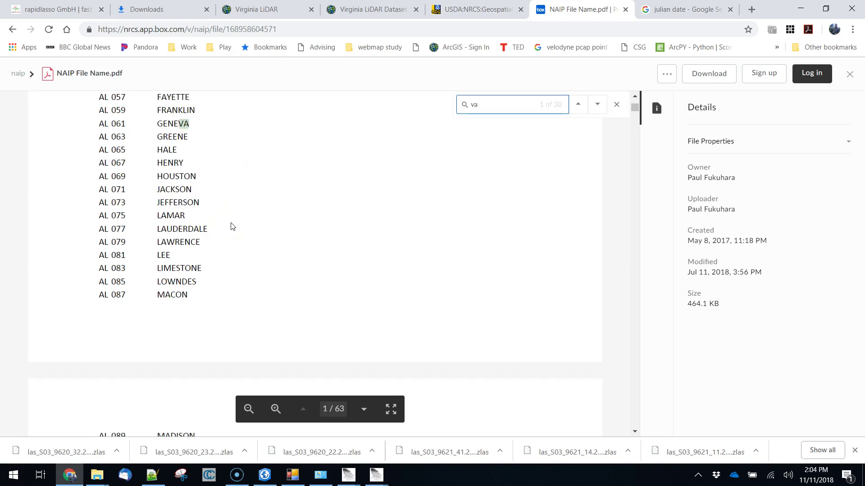
key(BackSpace)
text(ir)
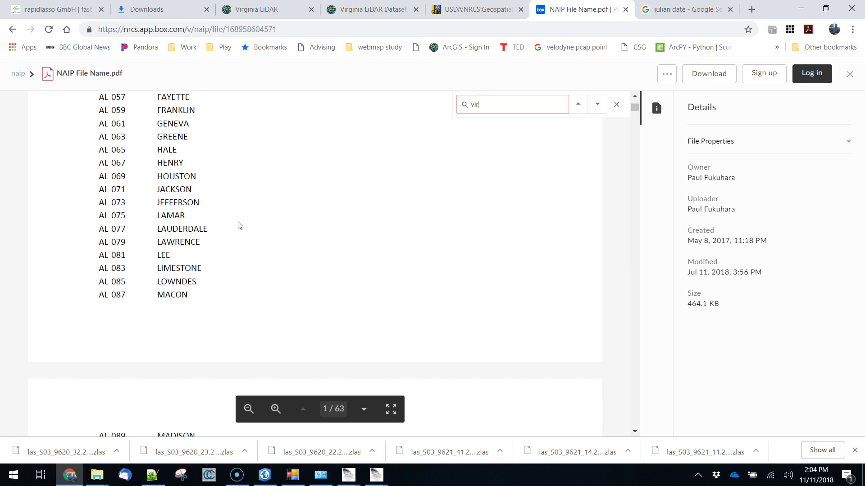
text(ginia)
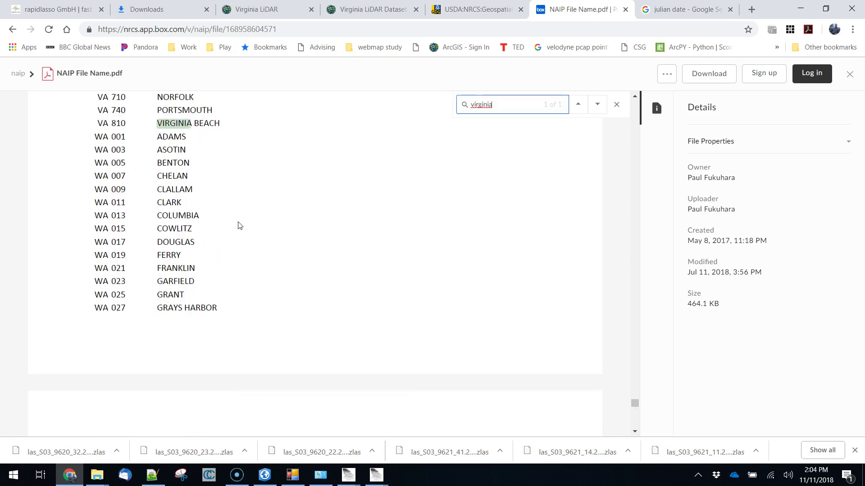
scroll(135, 117, up, 5)
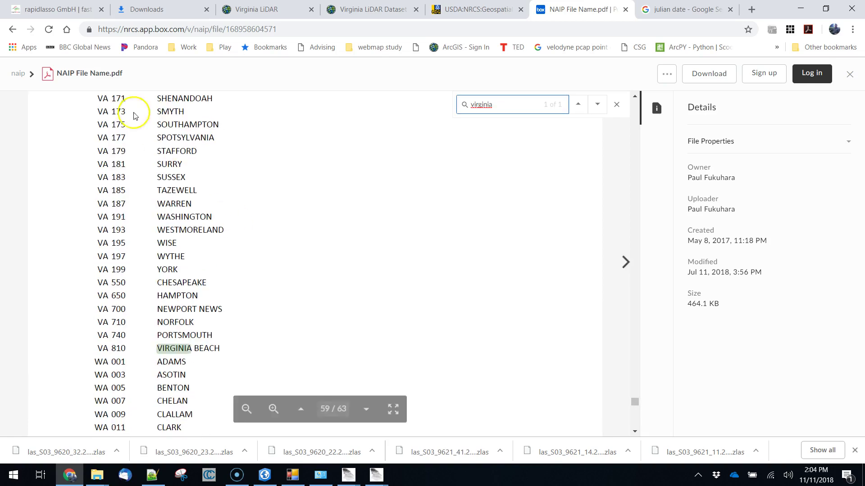
scroll(199, 217, up, 9)
click(199, 217)
scroll(195, 216, up, 9)
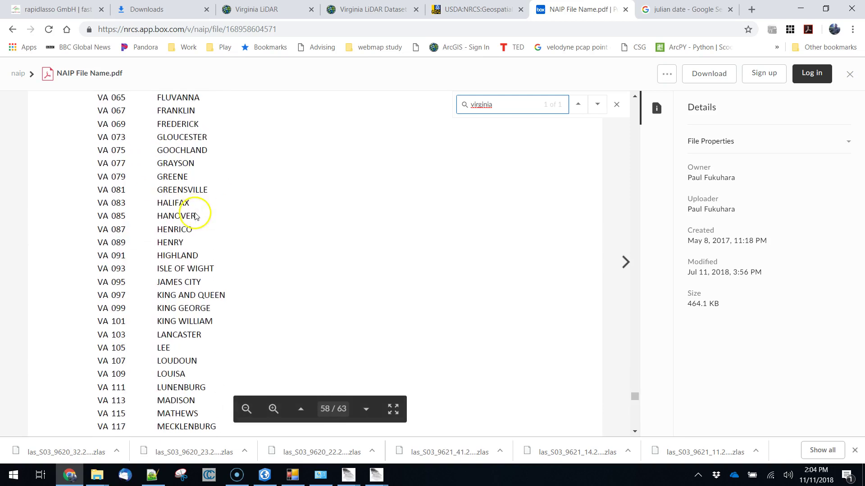
scroll(212, 171, down, 4)
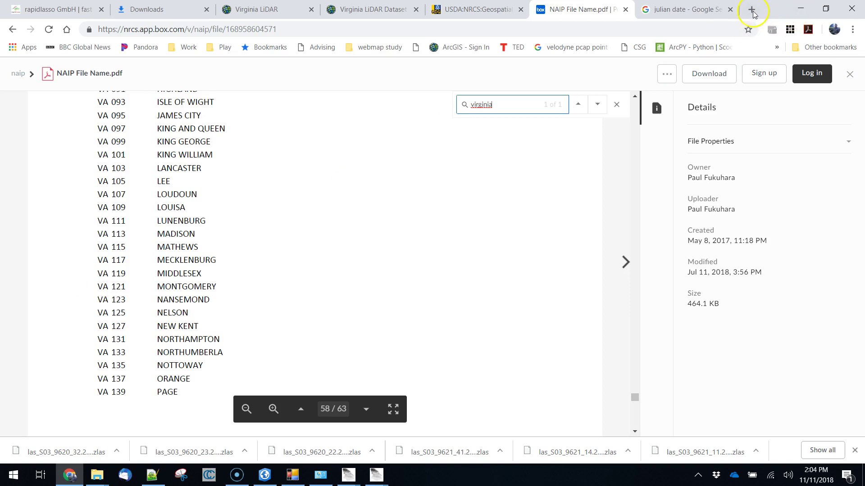
- Search Google for 'fips code montgomery county va' to find code 121, cancelling the chart download
click(752, 11)
text(fips cod)
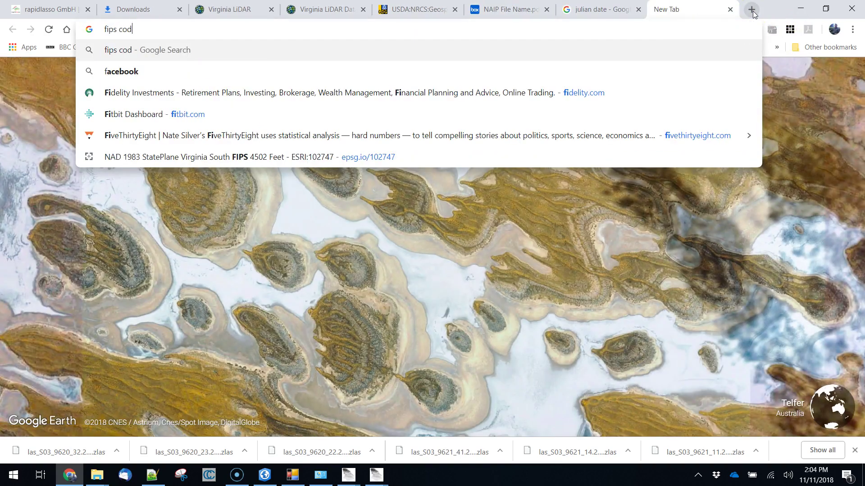
text(e)
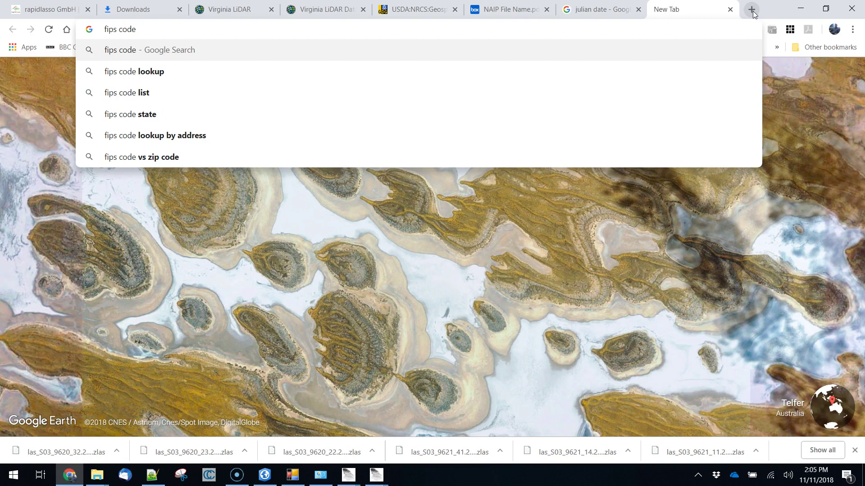
text( montgo)
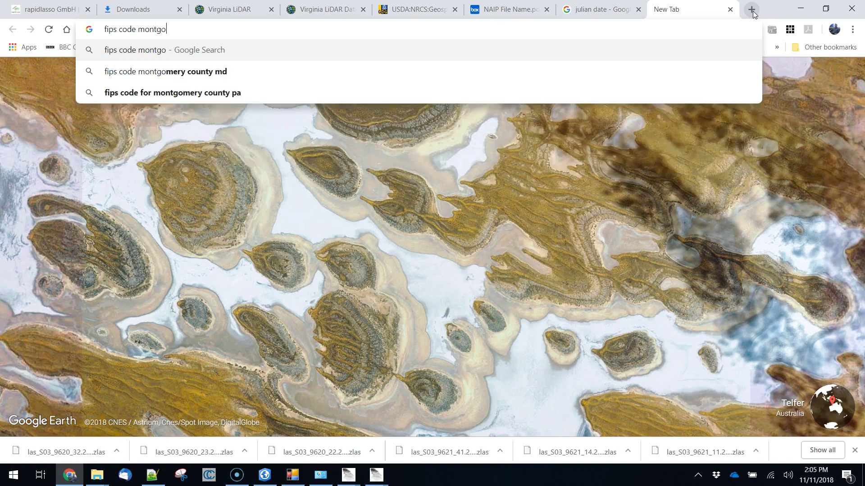
text(m)
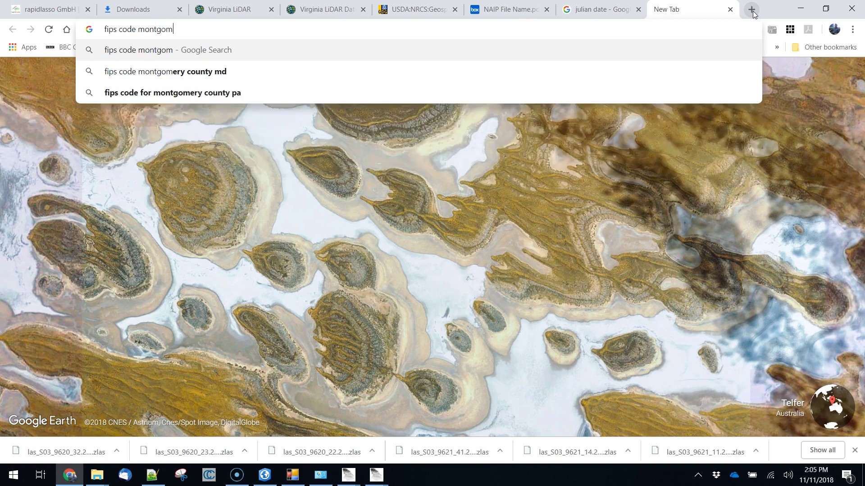
text(ery county va)
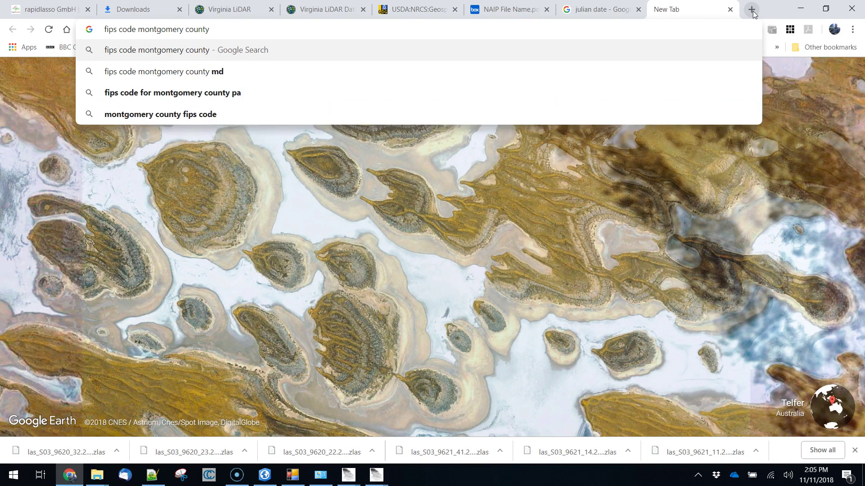
key(Return)
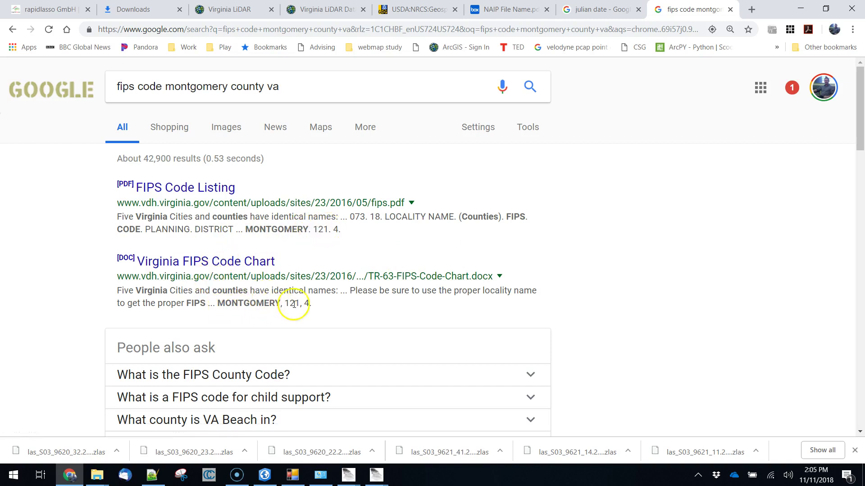
click(218, 260)
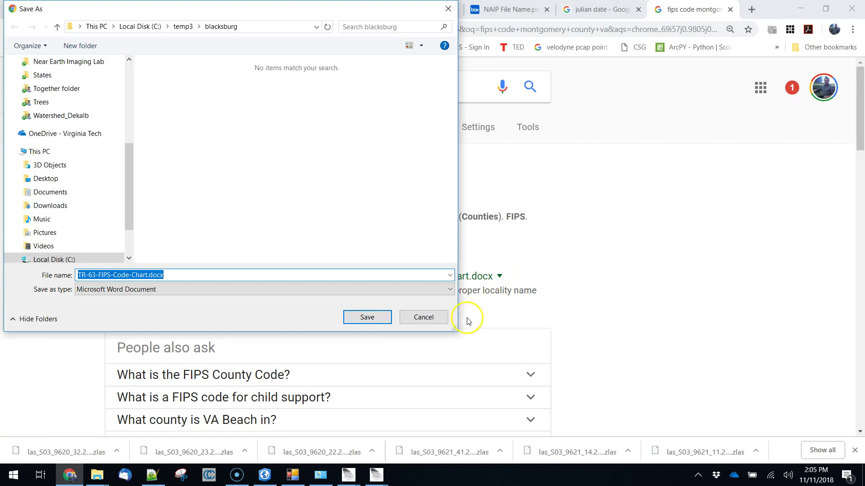
click(428, 314)
scroll(384, 278, down, 6)
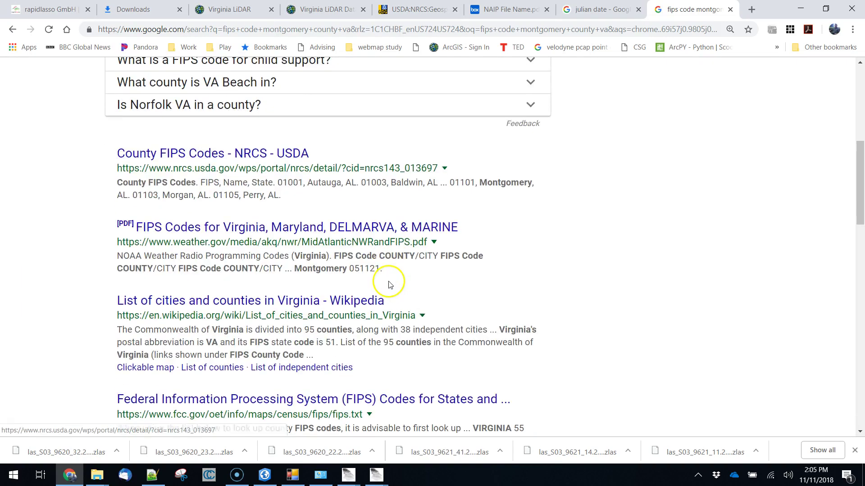
scroll(387, 283, up, 6)
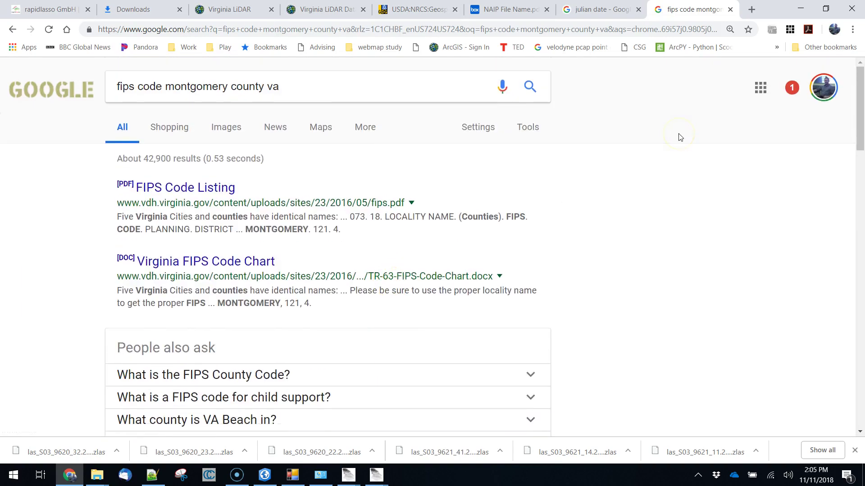
- Return to the naip folder, open 2010 and sort its state folders by name
click(509, 9)
scroll(167, 126, up, 6)
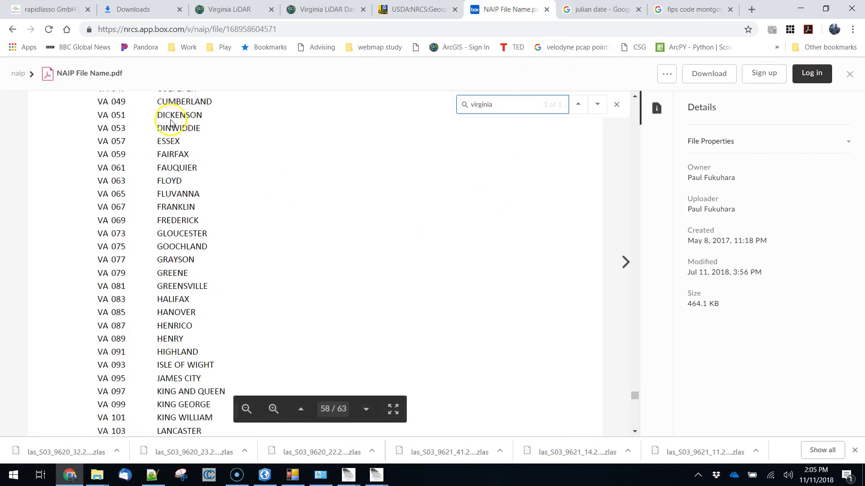
click(11, 30)
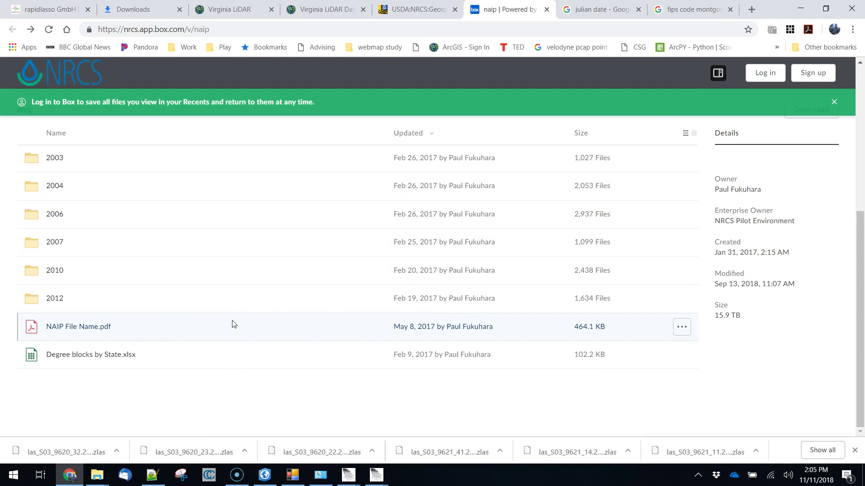
click(53, 272)
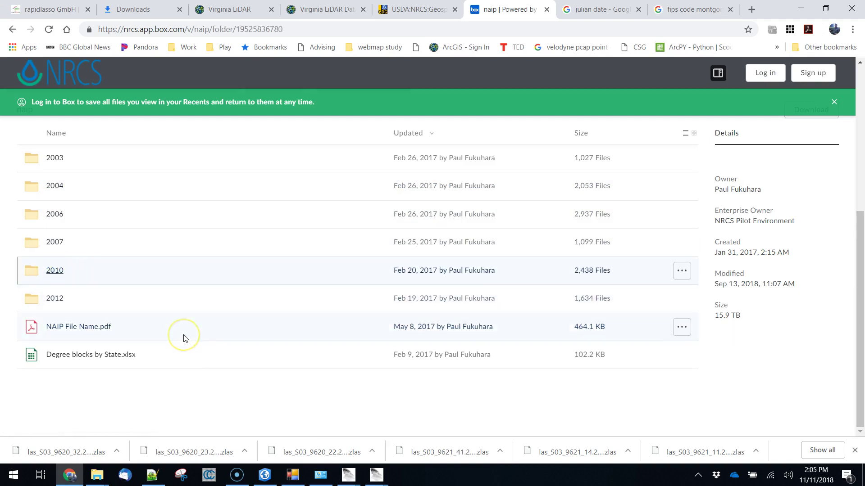
click(61, 133)
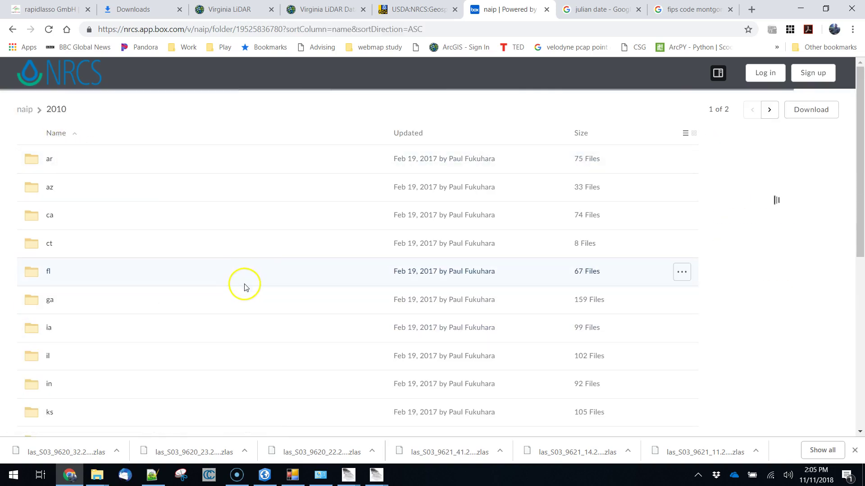
click(57, 132)
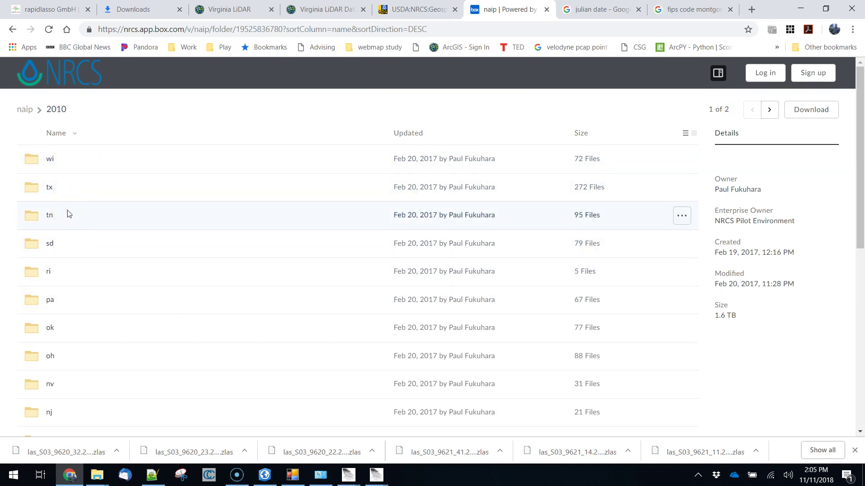
- Go back to naip and open the 2009/va folder
click(25, 109)
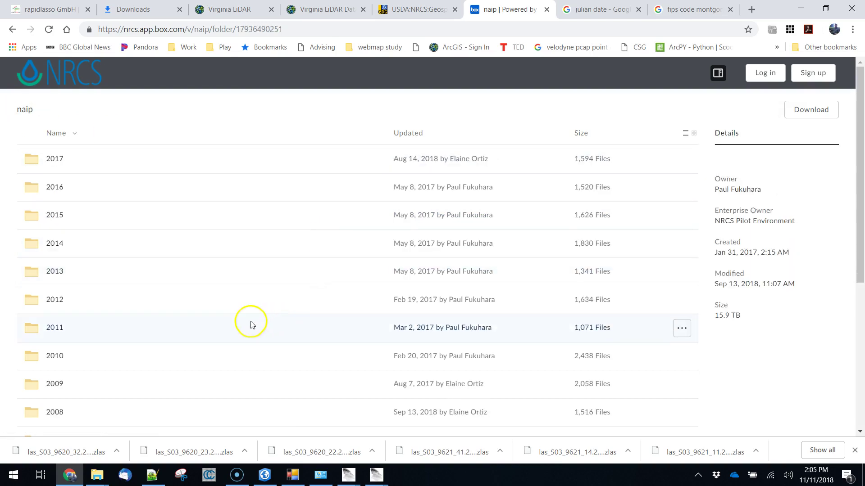
click(67, 382)
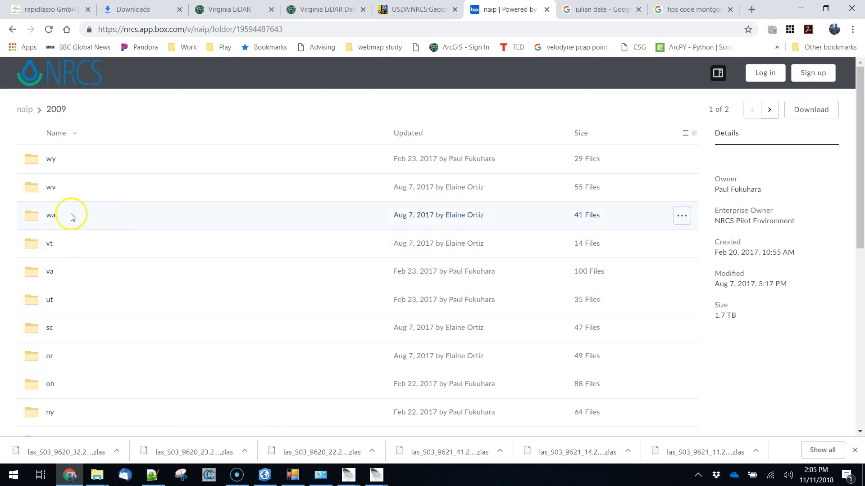
click(50, 273)
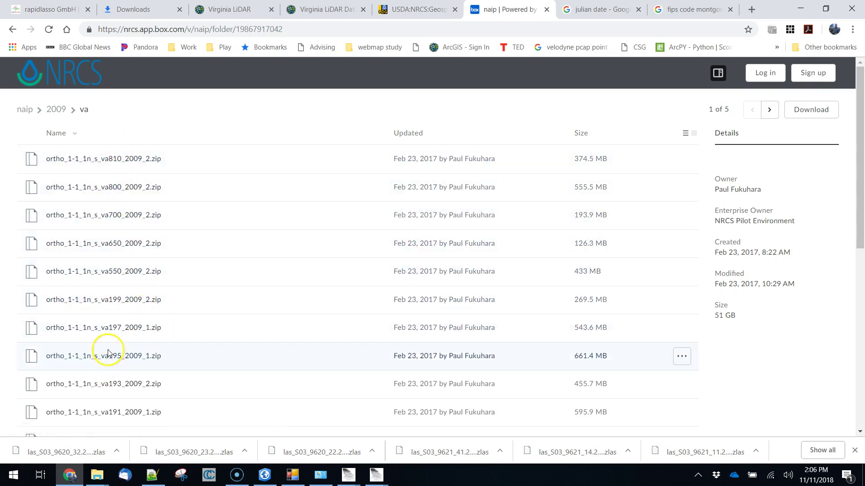
- Page through the va folder to page 3 to reach ortho_1-1_1n_s_va121_2009_1.zip
scroll(133, 306, down, 1)
scroll(126, 270, up, 1)
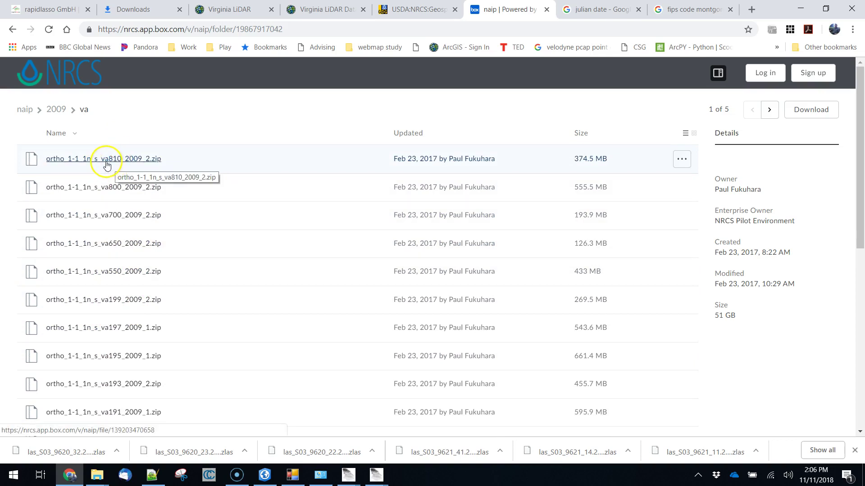
scroll(151, 298, down, 8)
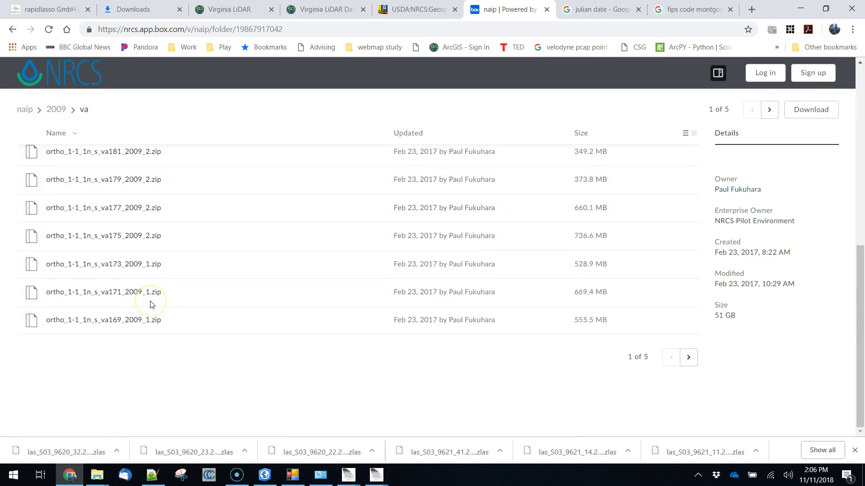
click(689, 357)
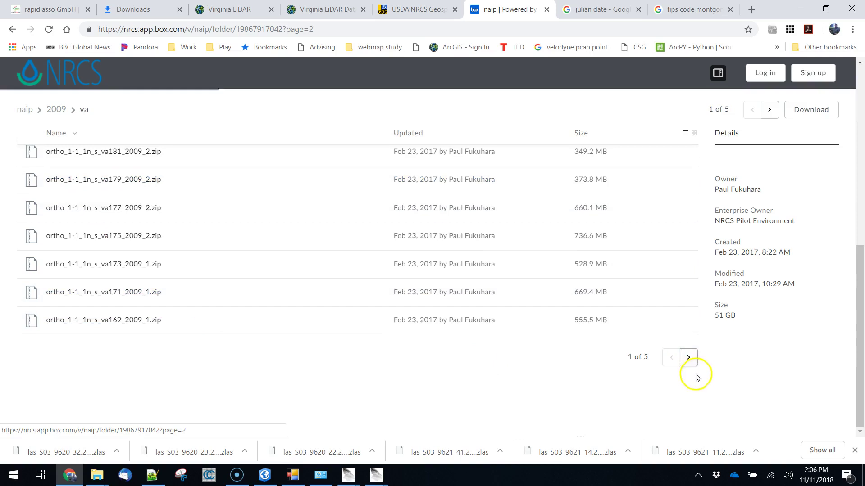
scroll(694, 379, down, 8)
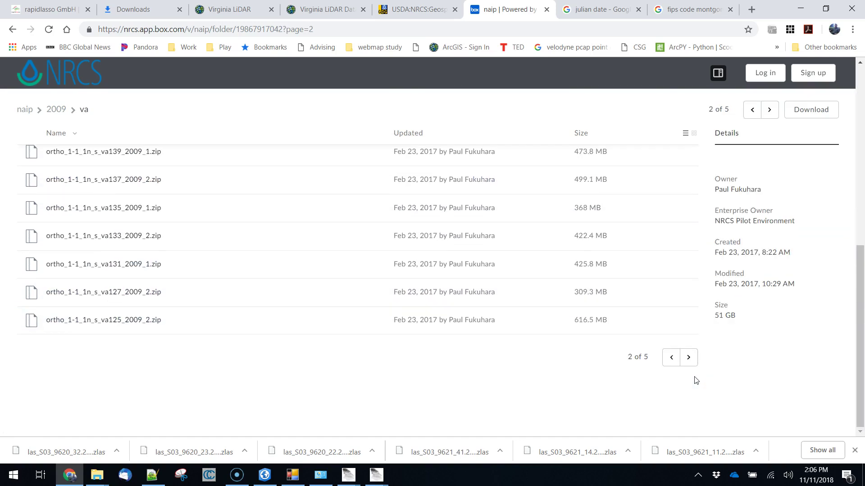
click(689, 358)
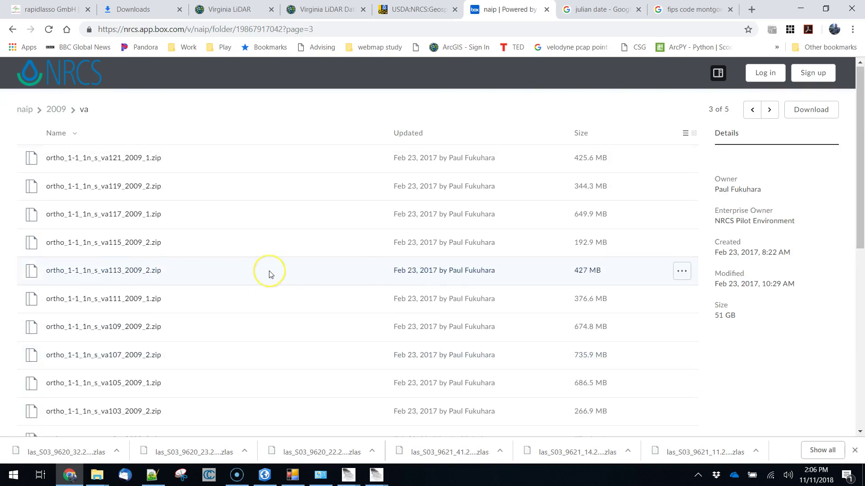
scroll(270, 273, down, 3)
scroll(270, 275, up, 3)
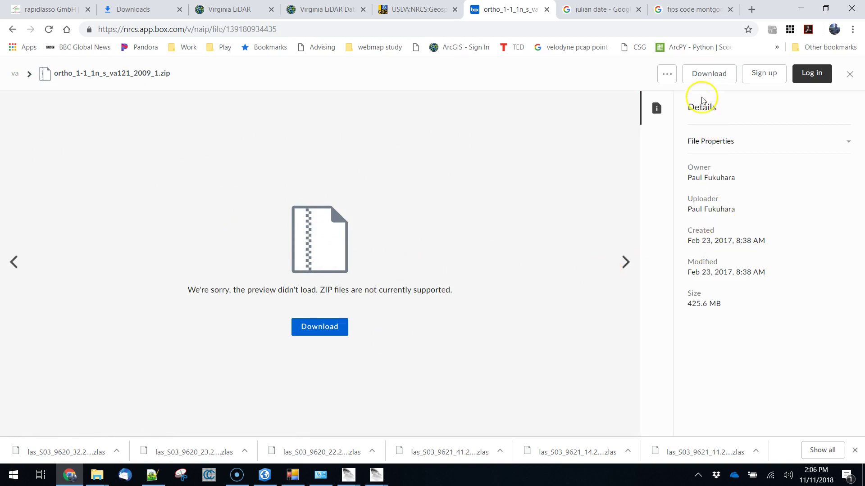
- Download the va121 2009 ortho zip from Box into C:\temp3\blacksburg and show it in its folder
click(705, 73)
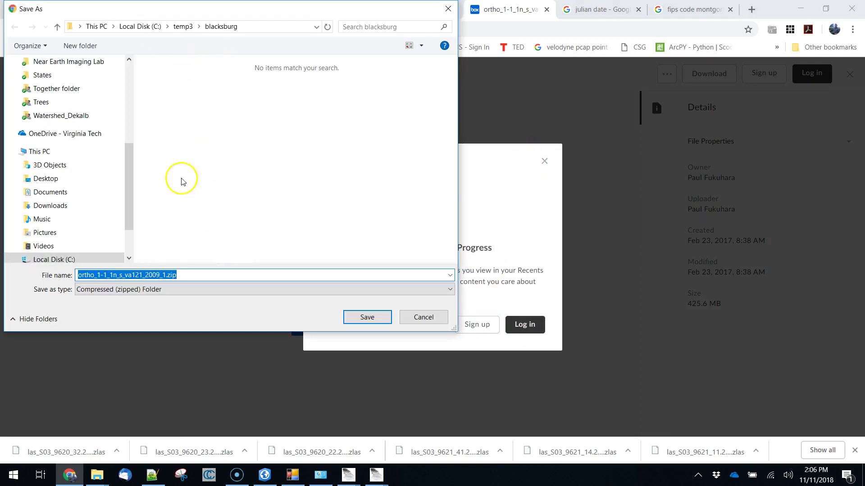
click(367, 318)
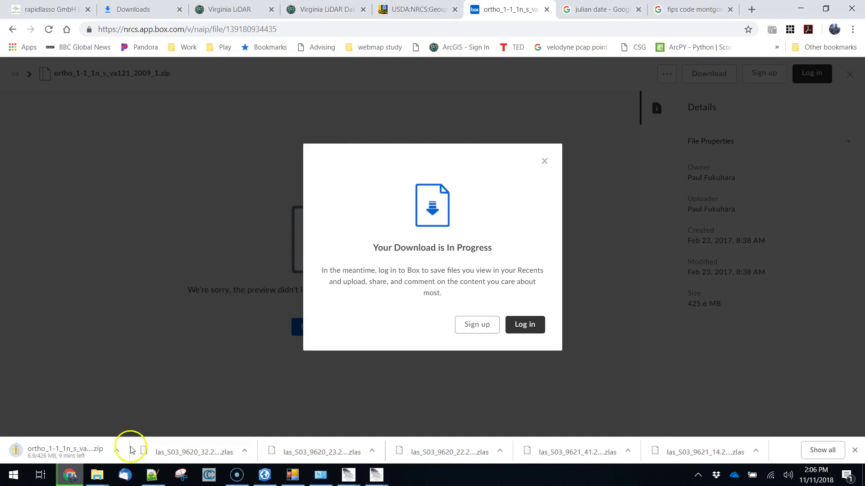
click(116, 451)
click(137, 411)
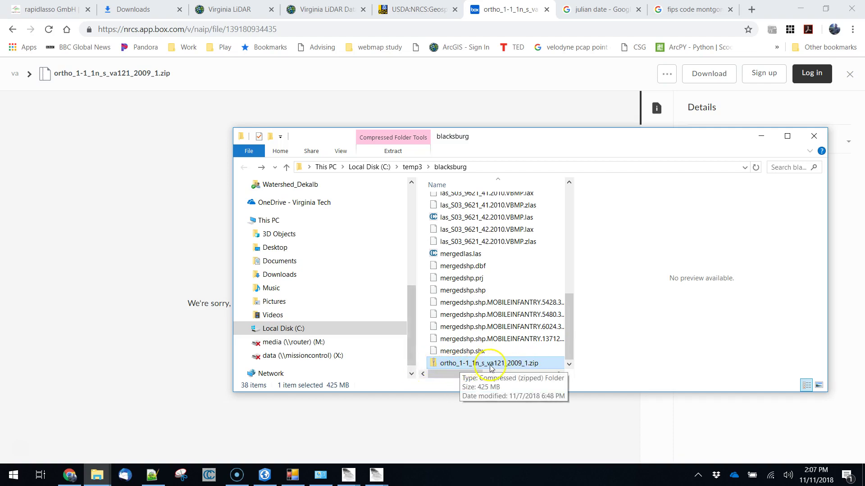
- Extract the zip with 7-Zip into ortho_1-1_1n_s_va121_2009_1, open that folder maximized, and select the .sid file
right_click(481, 365)
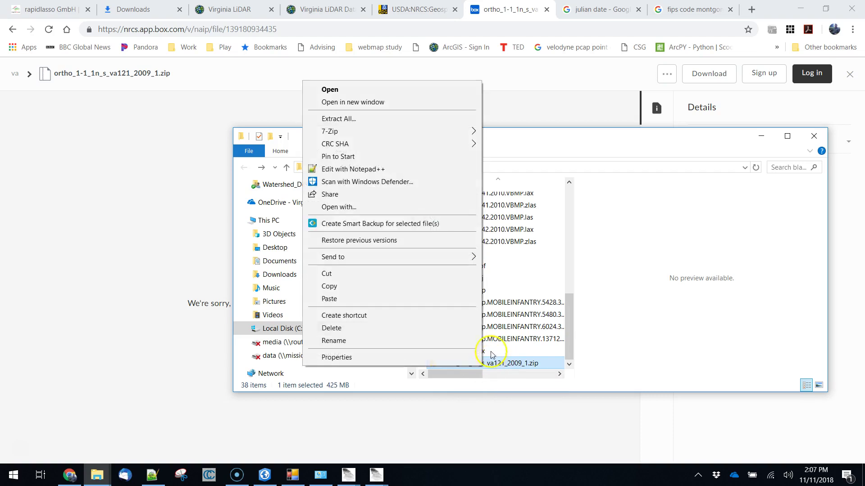
mouse_move(439, 134)
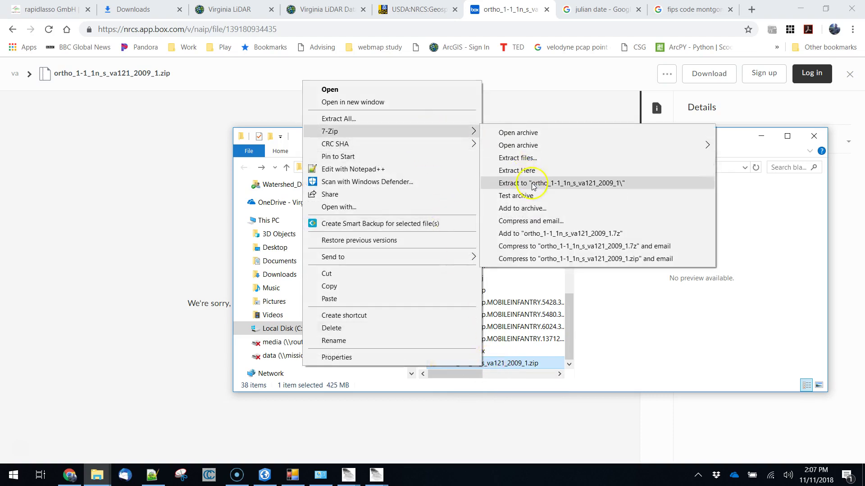
click(581, 180)
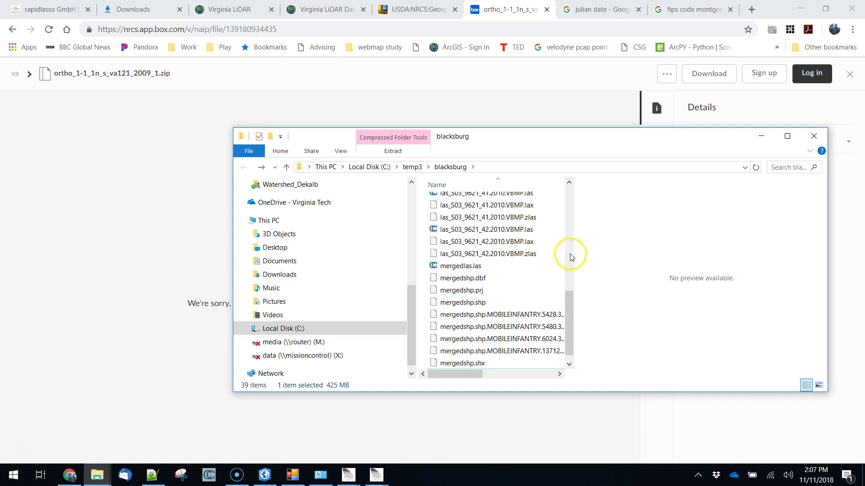
drag(570, 297, 569, 193)
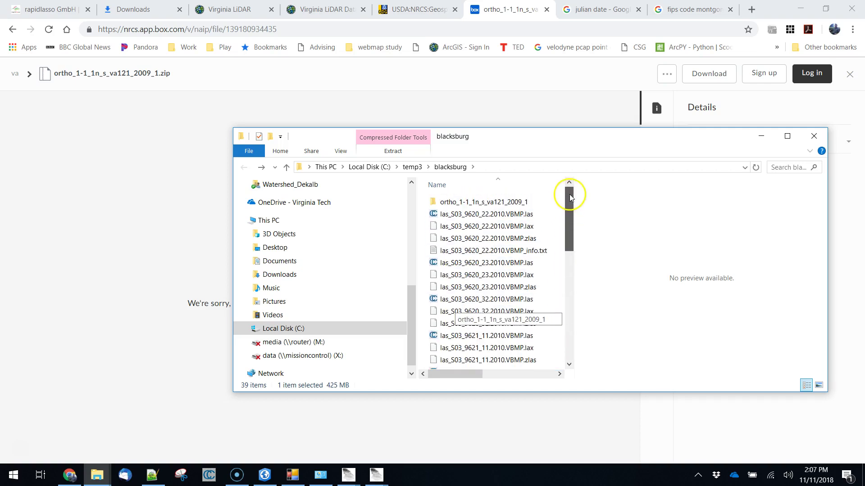
double_click(495, 199)
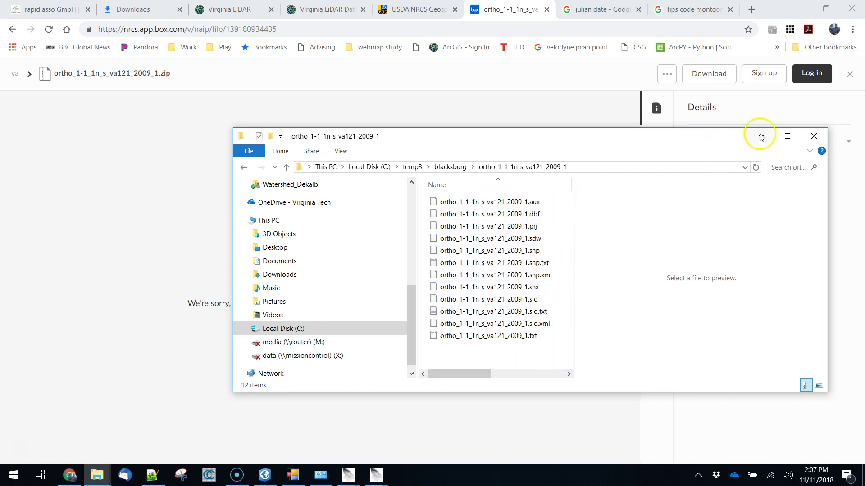
click(786, 136)
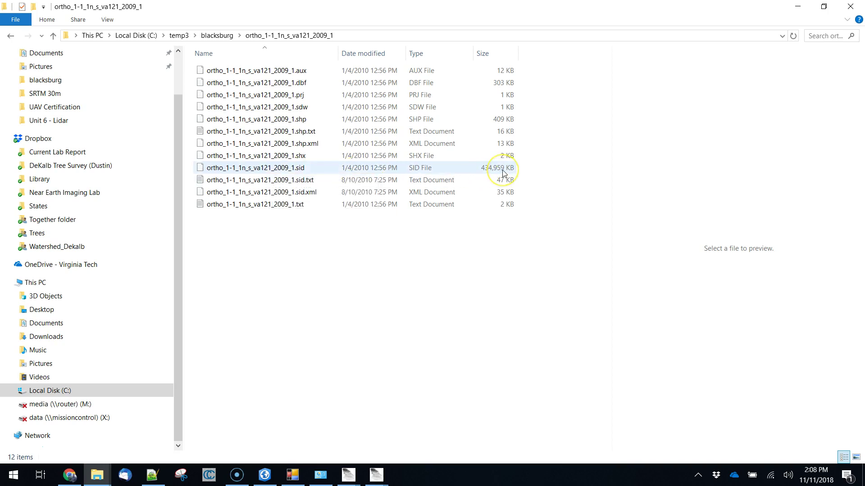
click(252, 171)
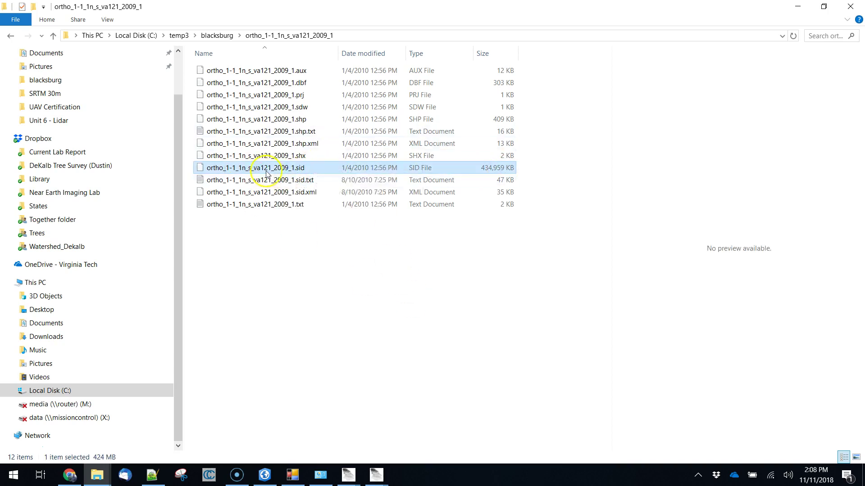
- Drag the ortho_1-1_1n_s_va121_2009_1.sid image from File Explorer into the ArcGIS Pro map
drag(265, 173, 325, 351)
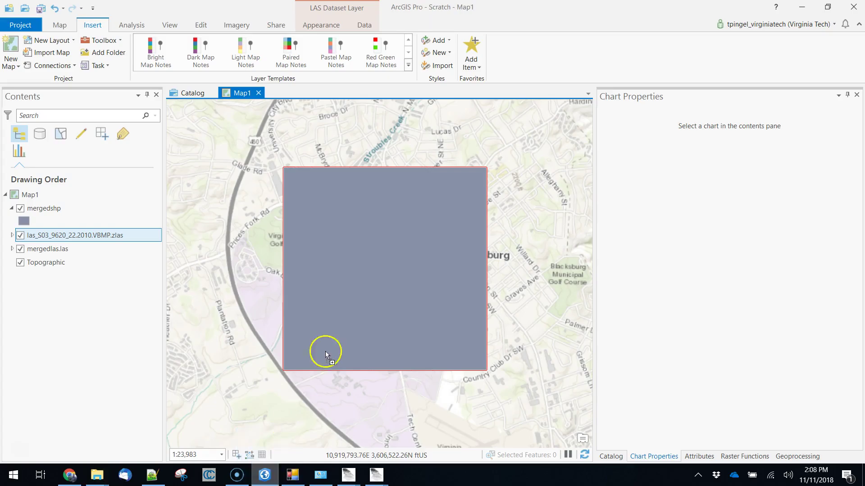
drag(380, 439, 324, 305)
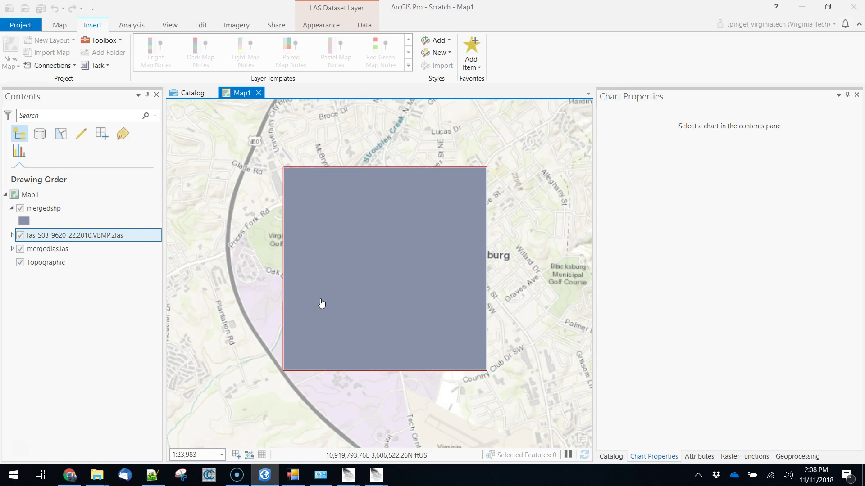
mouse_move(97, 476)
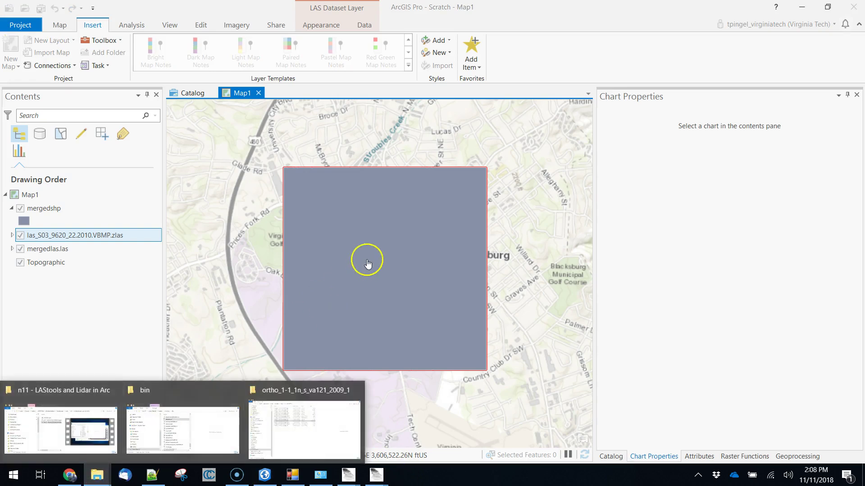
click(335, 428)
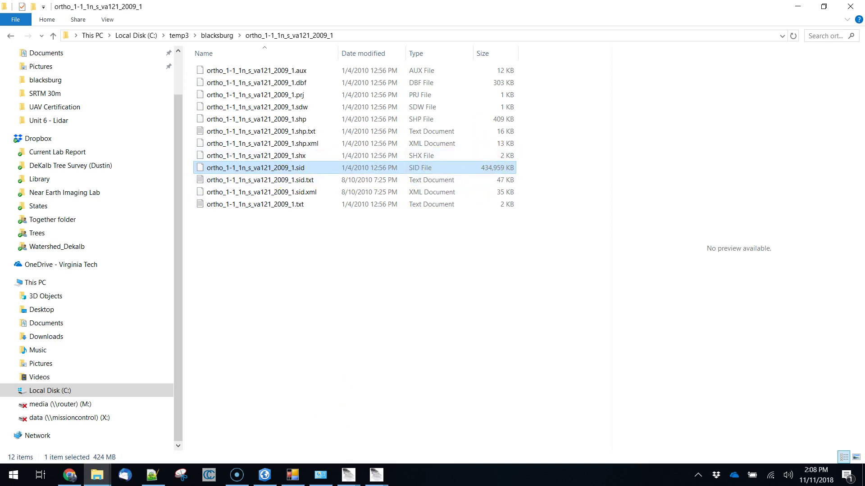
click(795, 6)
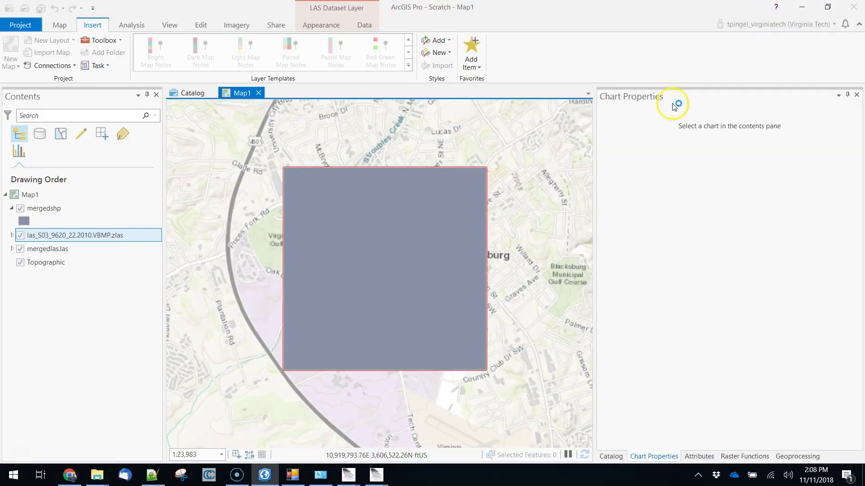
- Zoom out to check the ortho tile's extent, zoom back in on the mergedshp square, and show the Analysis tab
scroll(353, 298, down, 3)
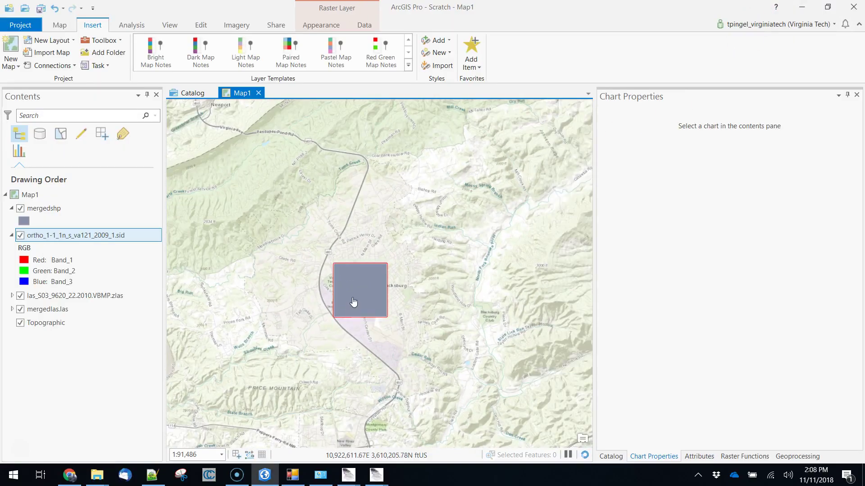
scroll(355, 300, down, 5)
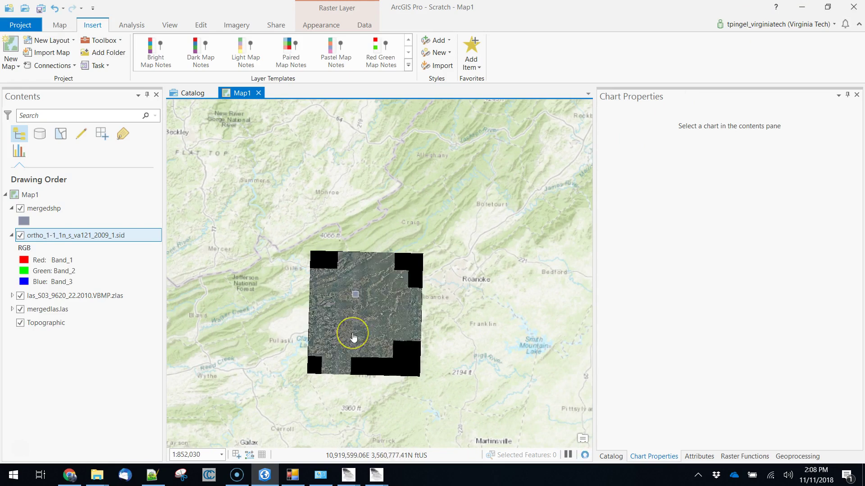
scroll(353, 337, up, 1)
drag(385, 347, 384, 273)
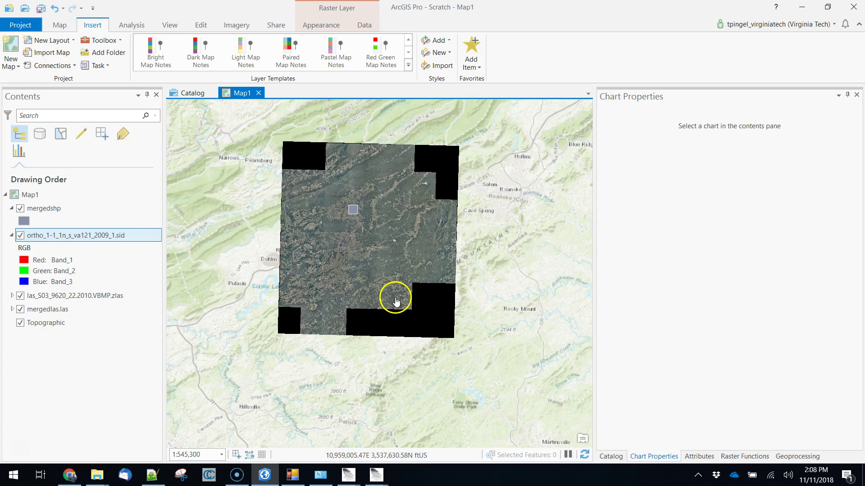
drag(360, 246, 386, 285)
scroll(374, 258, up, 1)
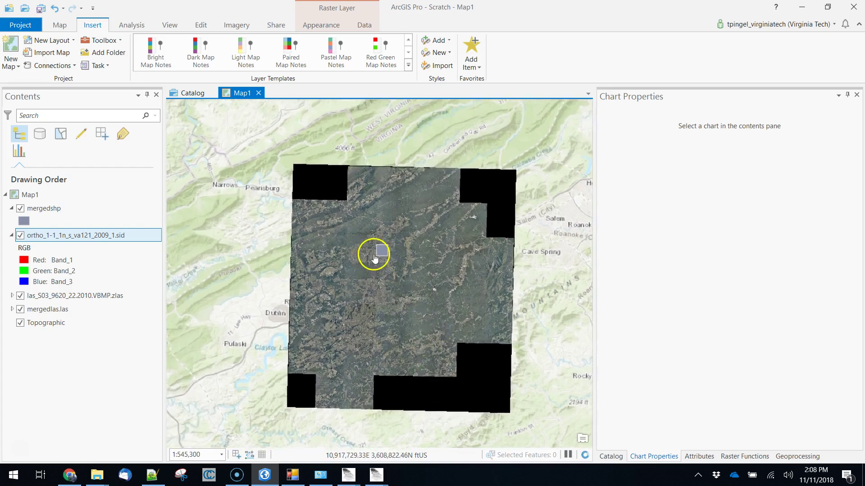
scroll(373, 258, up, 4)
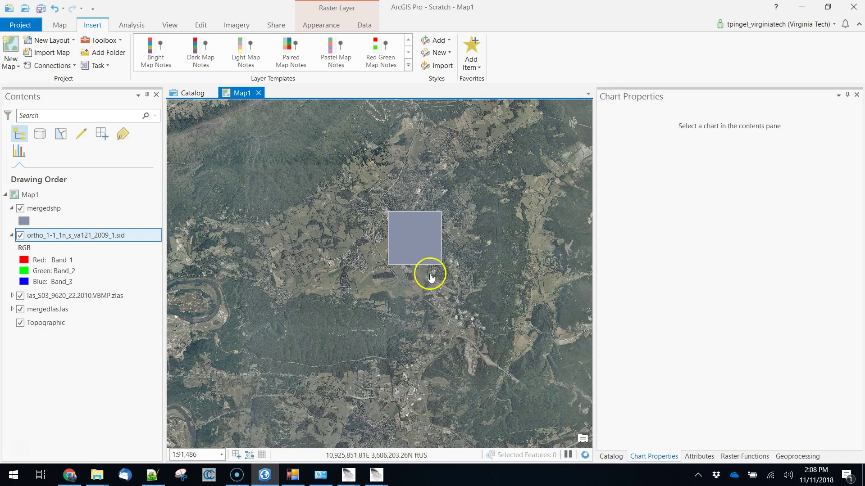
scroll(425, 272, up, 1)
scroll(413, 345, up, 1)
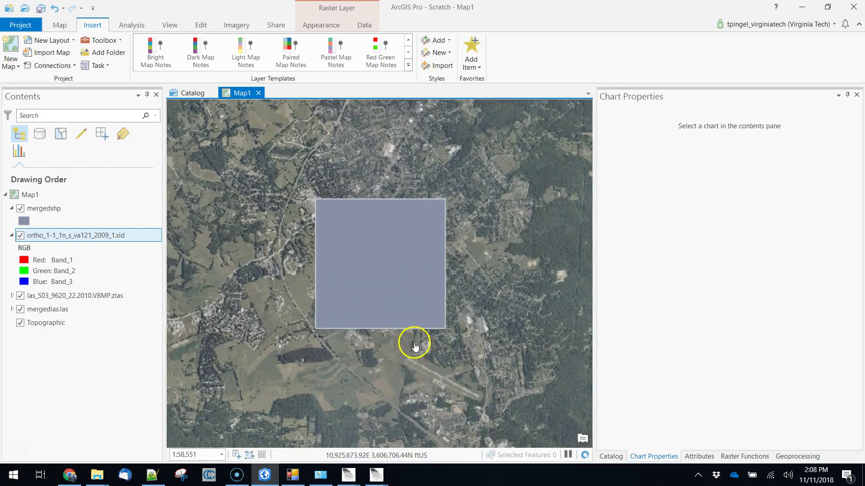
scroll(407, 340, up, 1)
drag(390, 334, 408, 405)
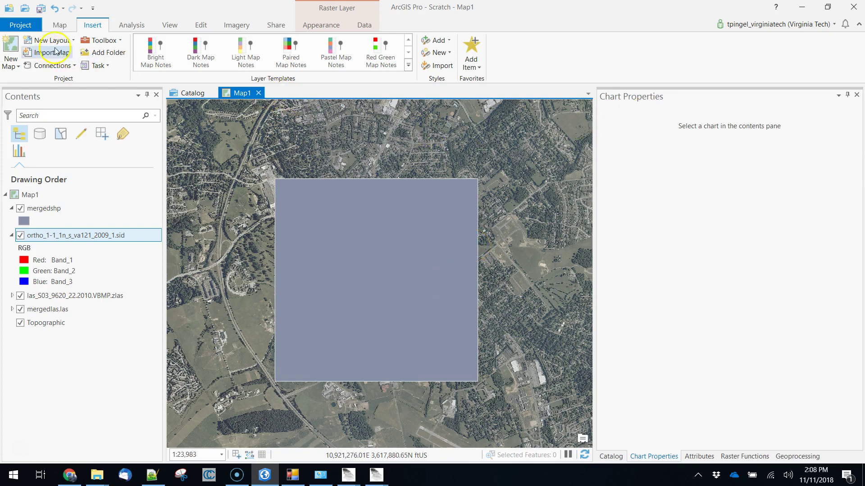
click(132, 25)
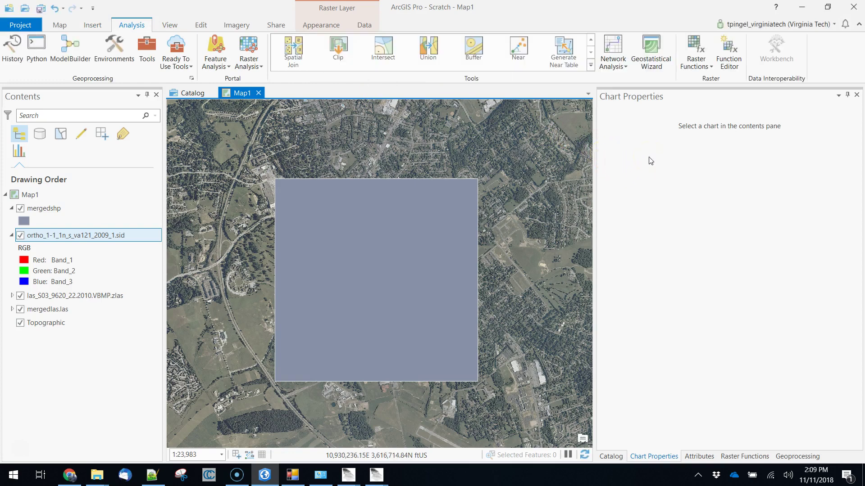
- Search the Geoprocessing tools for 'project raster' and open the Project Raster tool
click(147, 47)
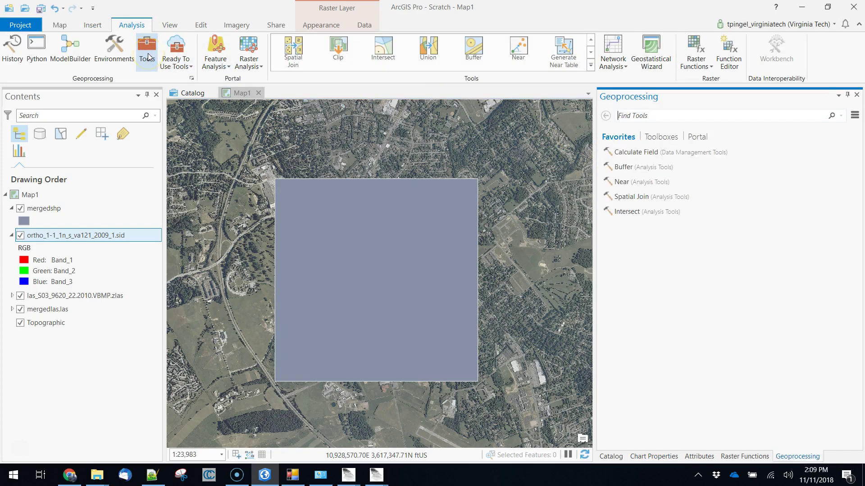
click(651, 132)
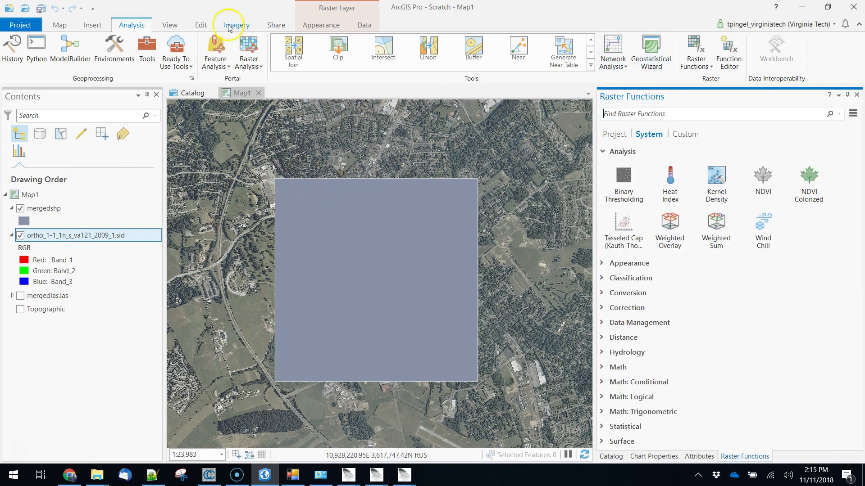
click(147, 48)
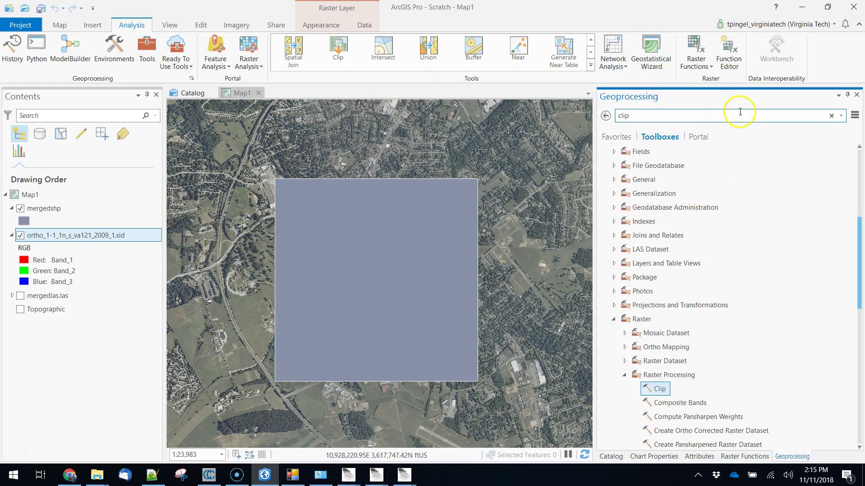
double_click(657, 115)
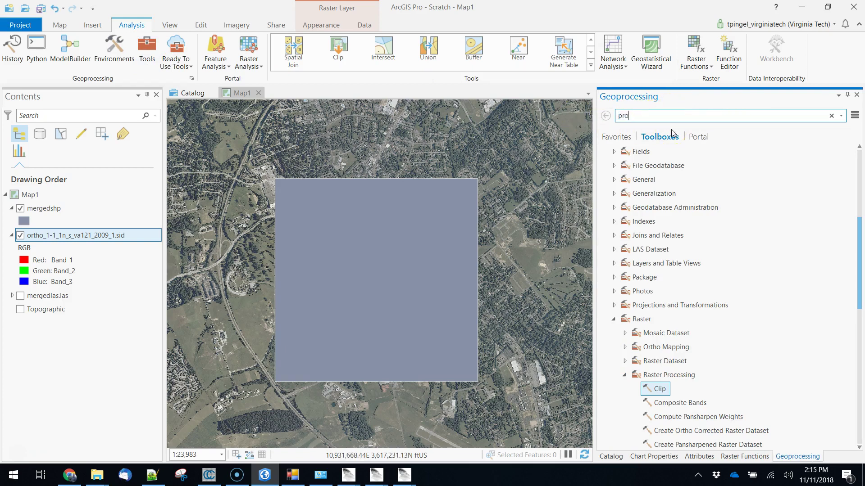
text(project raster)
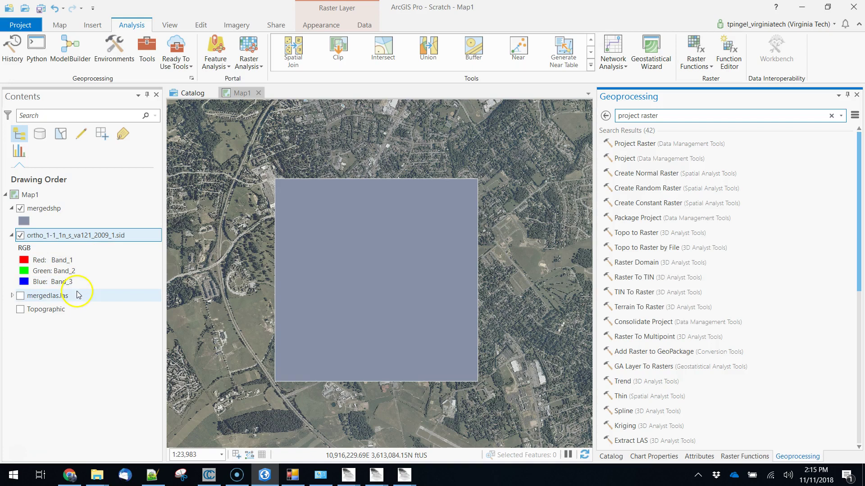
click(641, 144)
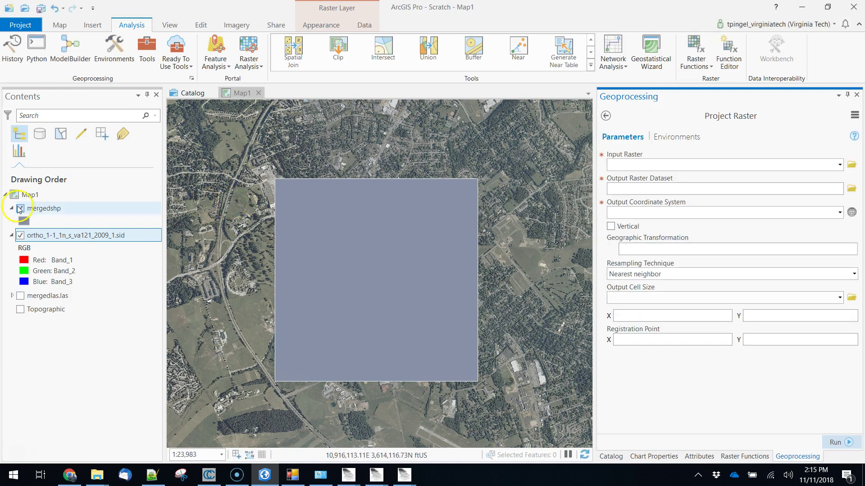
- Set Project Raster's input to the ortho .sid and output to bburg_extract.tif, overwriting the existing file
click(839, 165)
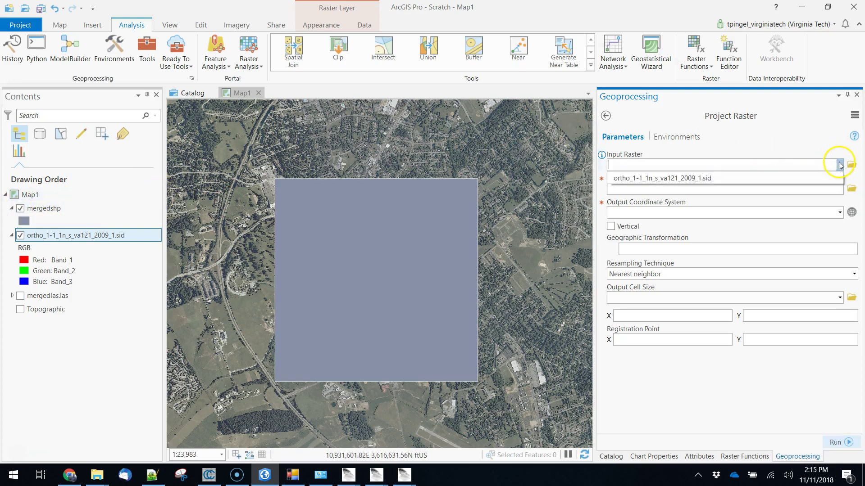
click(743, 178)
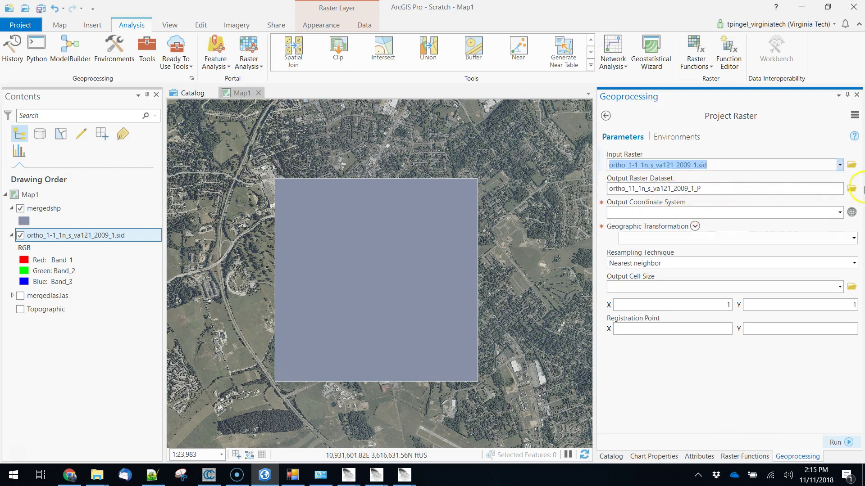
click(851, 189)
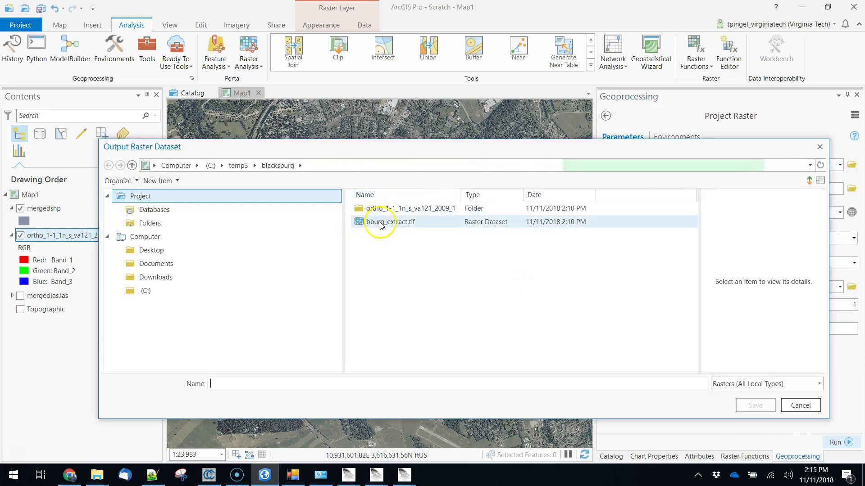
click(388, 223)
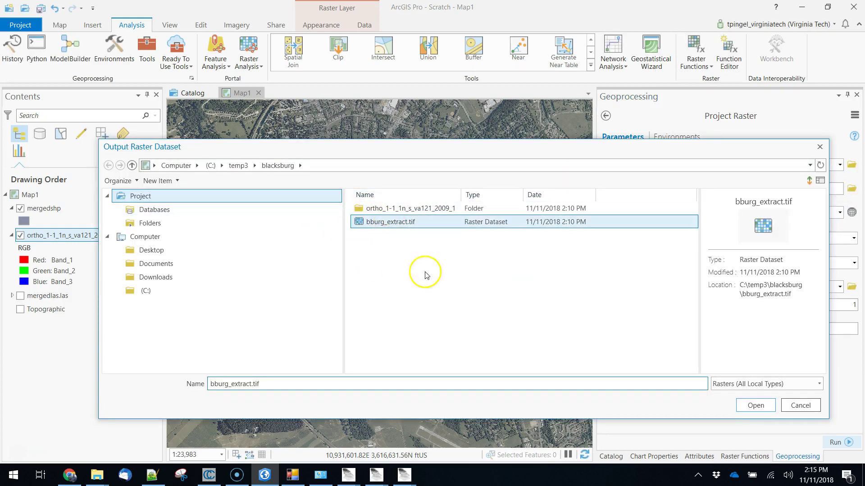
click(755, 405)
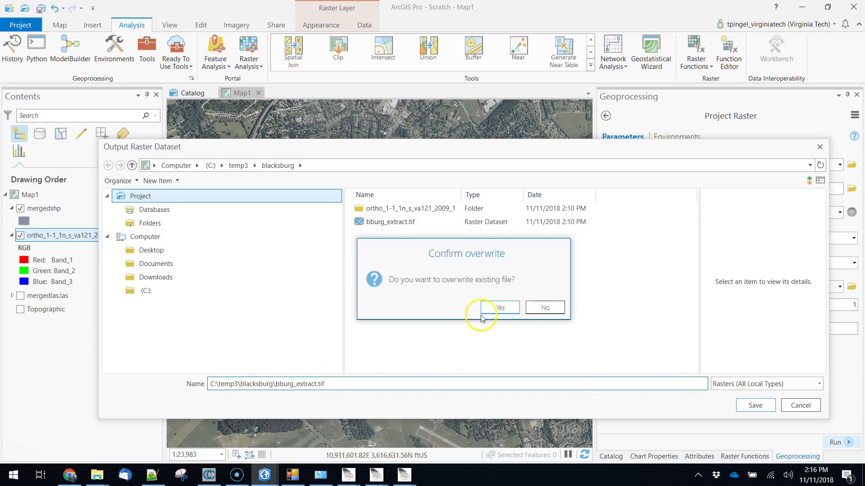
click(496, 310)
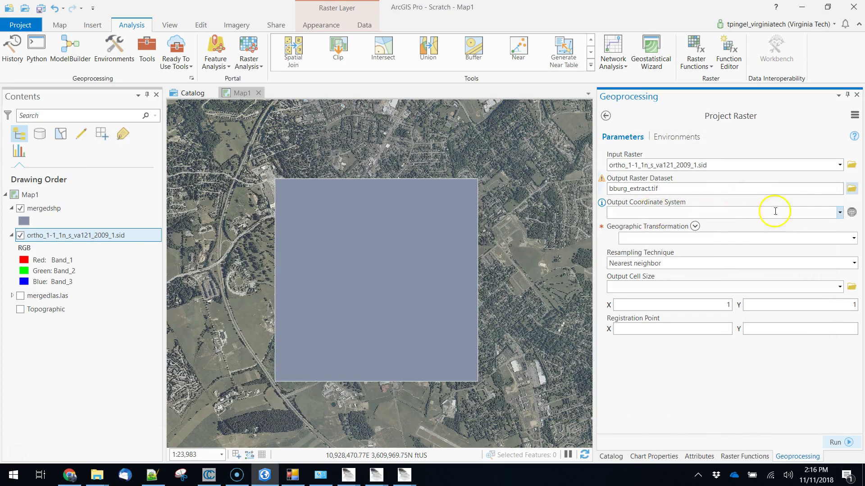
- Take the output coordinate system from mergedshp and set the resampling technique to Bilinear
click(840, 214)
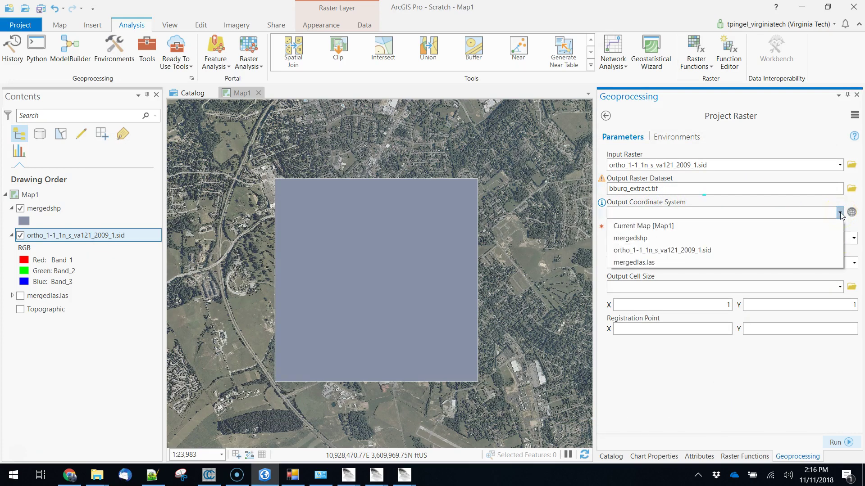
click(747, 246)
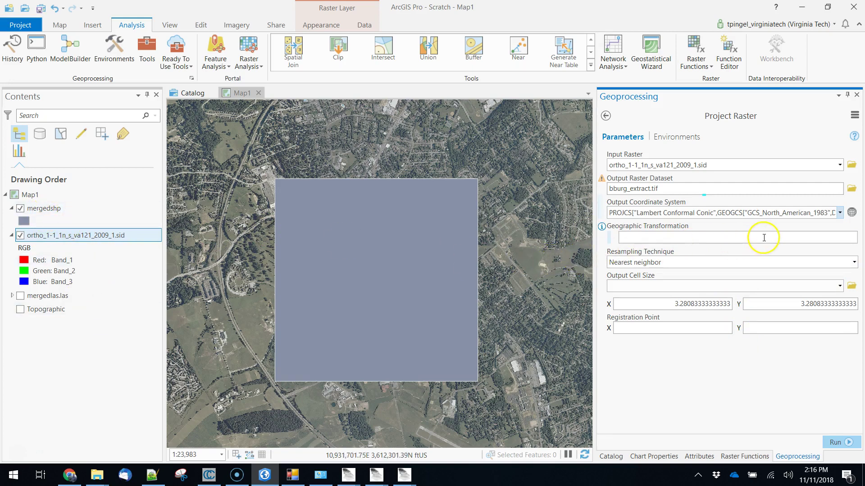
click(854, 263)
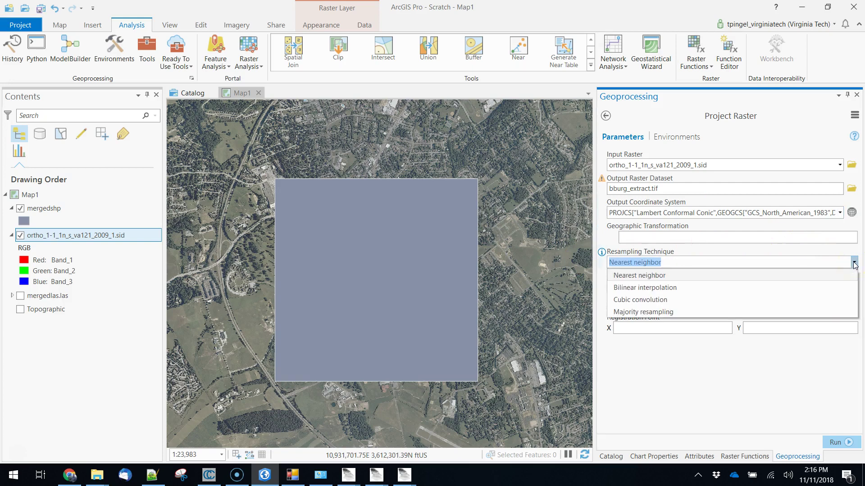
click(642, 288)
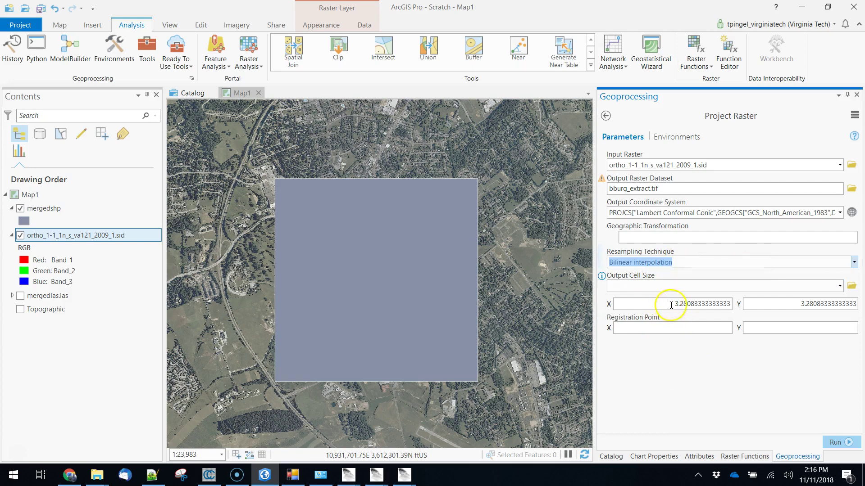
drag(671, 305, 739, 304)
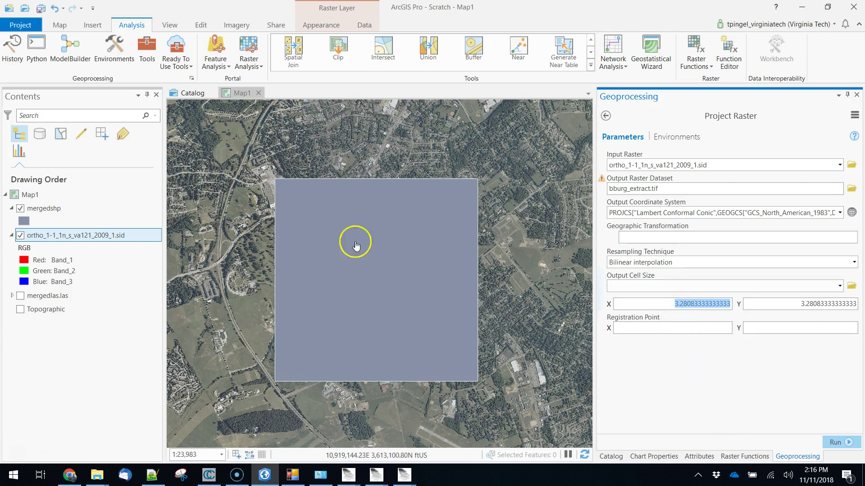
click(684, 137)
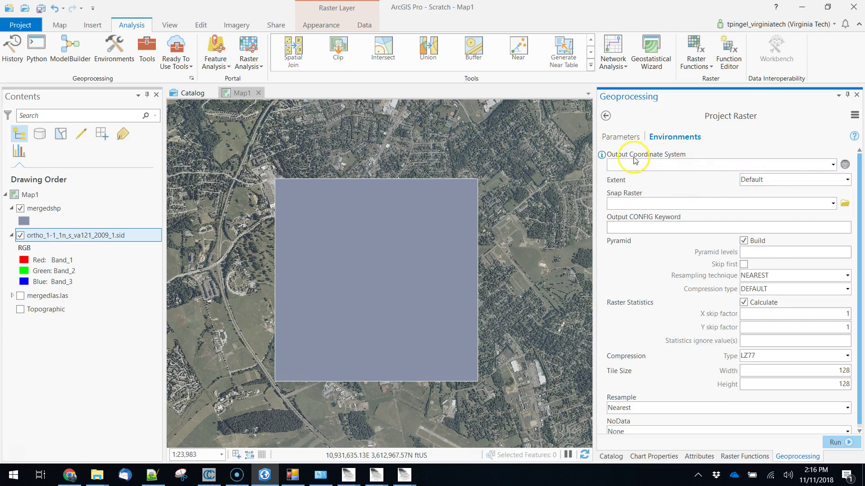
- Set the environment extent to mergedshp, turn off pyramids and statistics, and resample with Bilinear
click(834, 205)
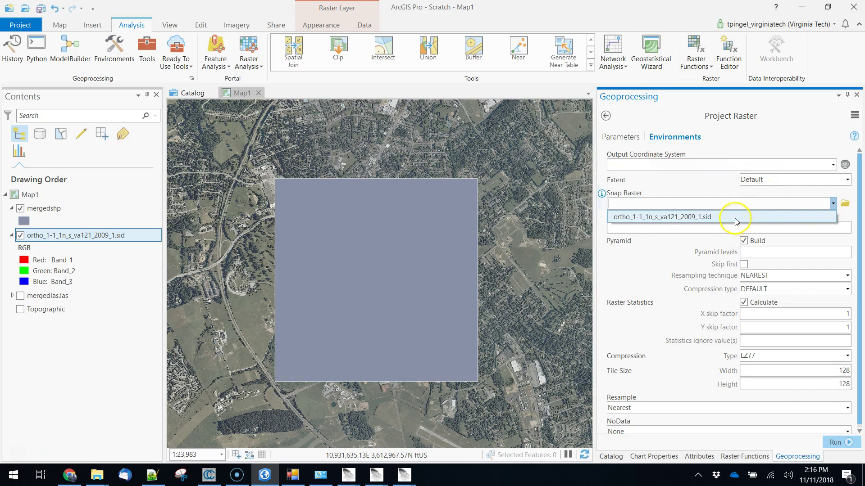
click(695, 187)
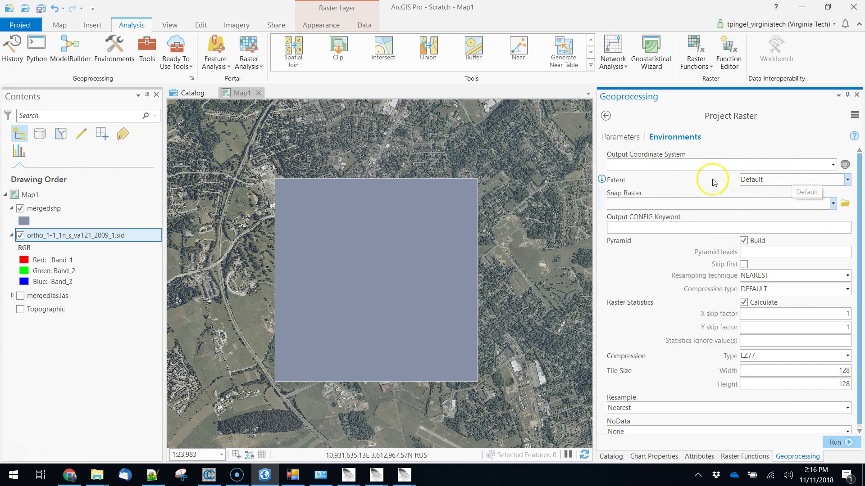
click(800, 183)
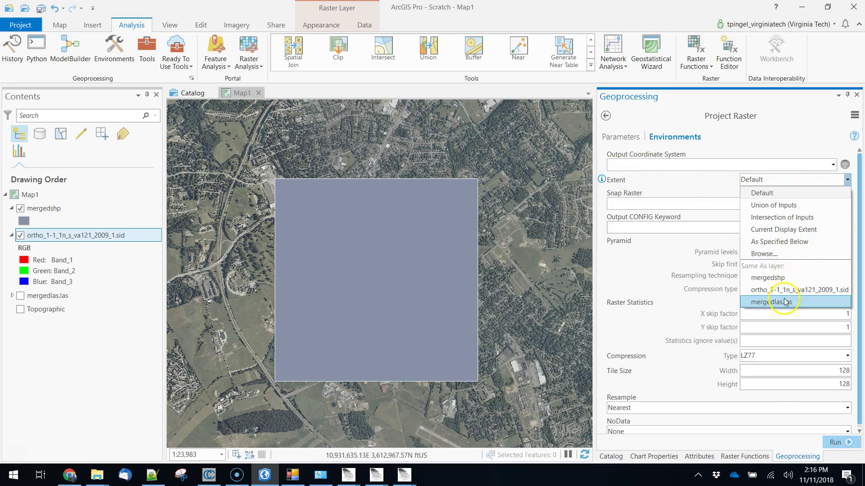
click(771, 278)
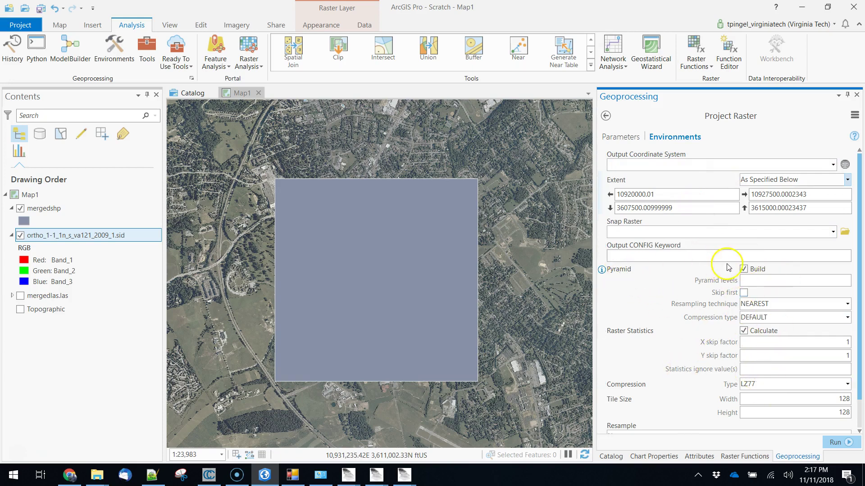
click(743, 270)
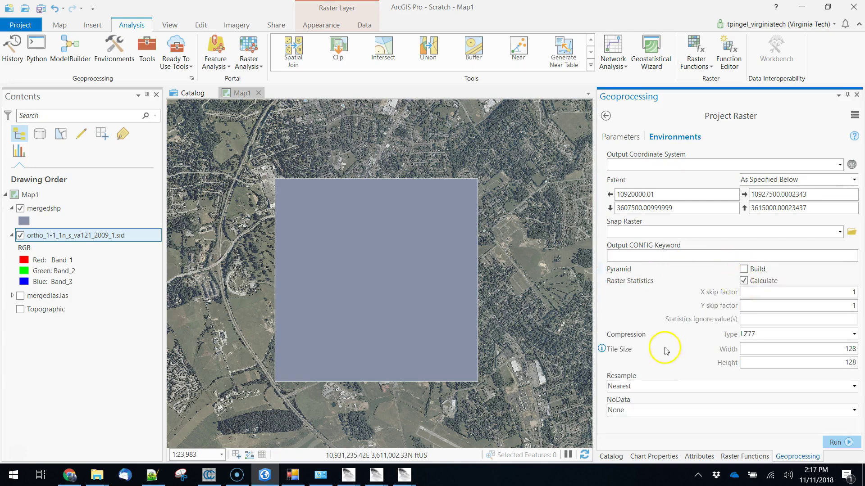
click(743, 281)
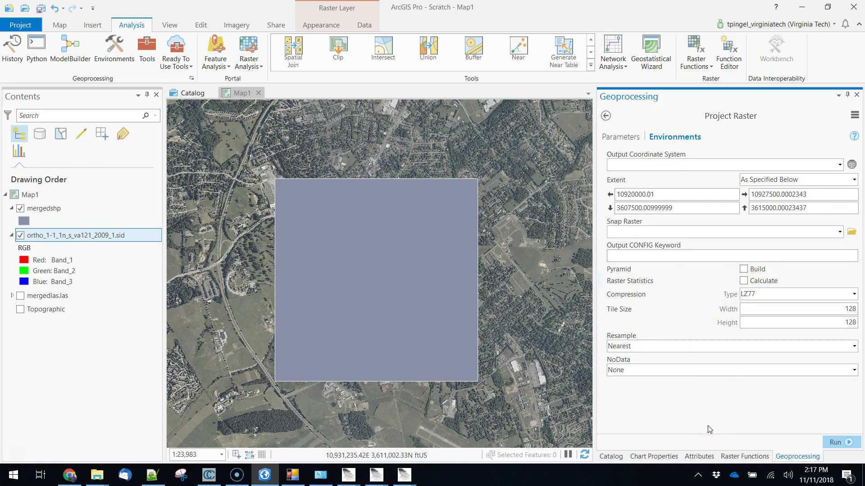
click(849, 351)
click(823, 367)
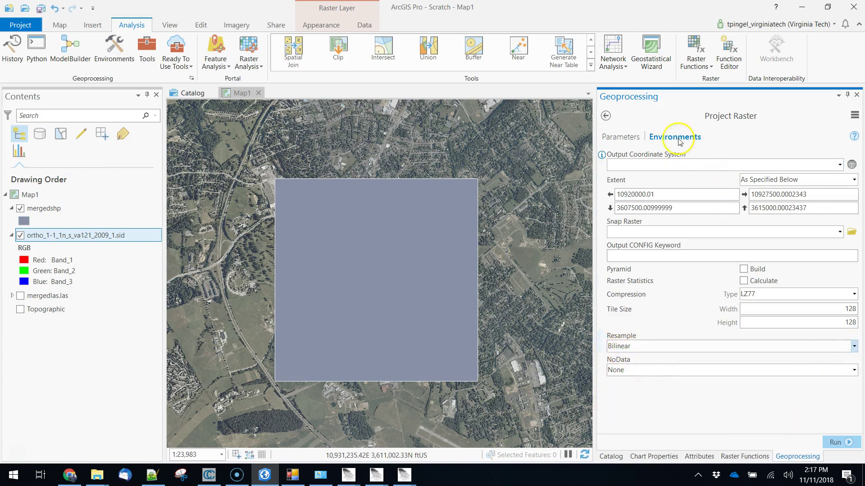
- Run Project Raster, hide the ortho .sid layer, and toggle mergedshp to compare with bburg_extract.tif
click(833, 442)
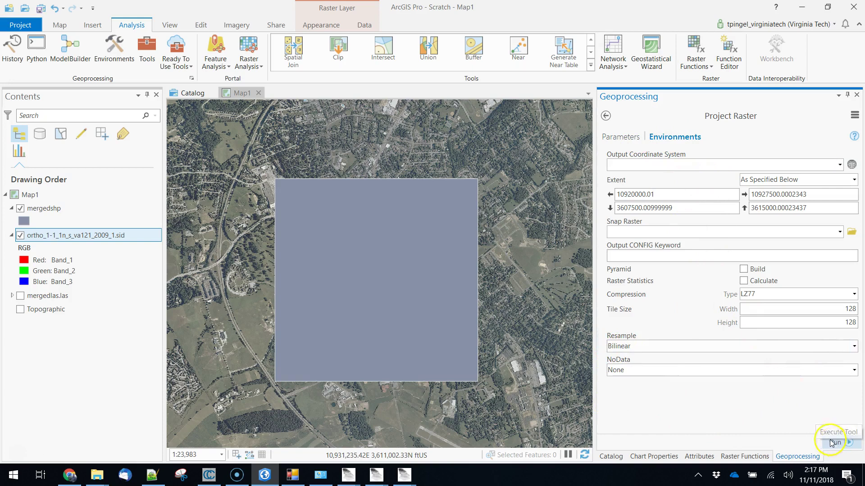
click(788, 366)
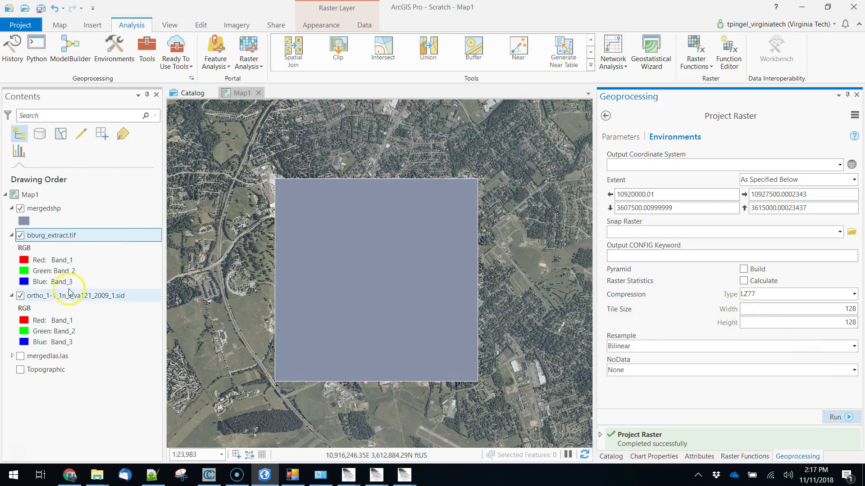
click(20, 296)
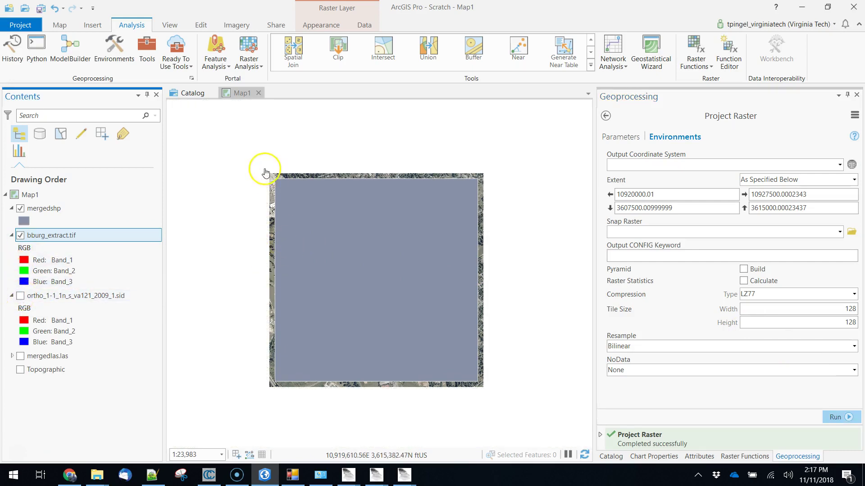
click(20, 209)
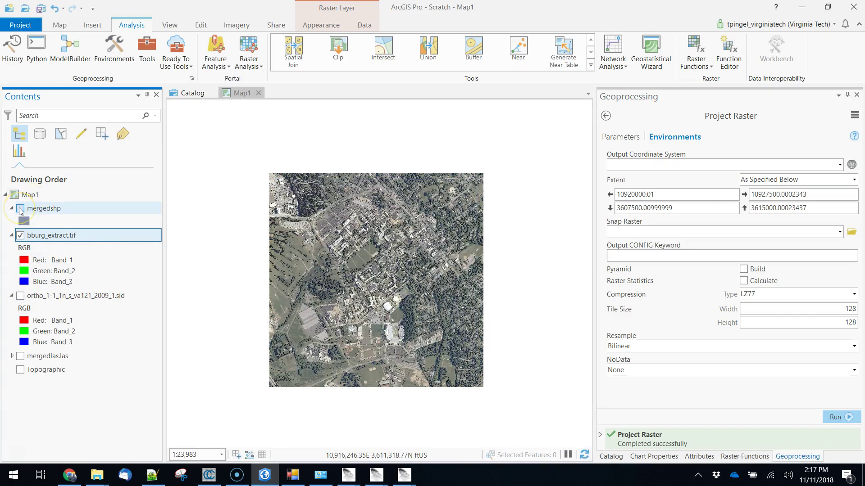
click(20, 209)
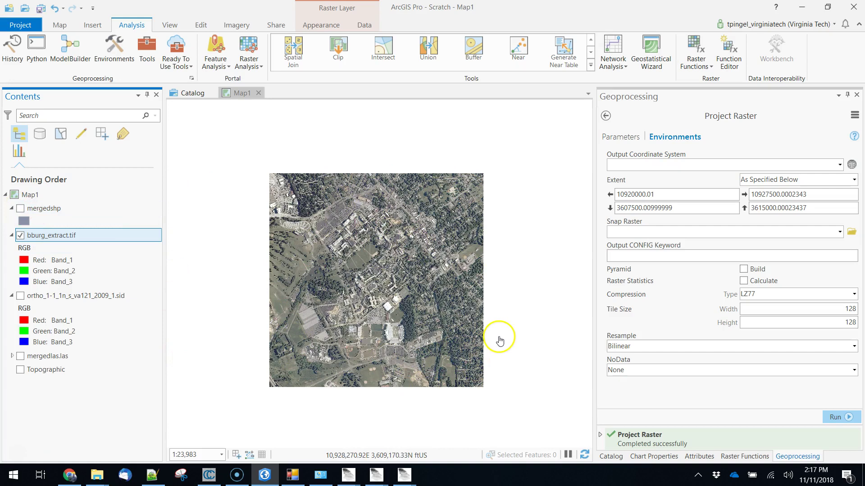
click(20, 209)
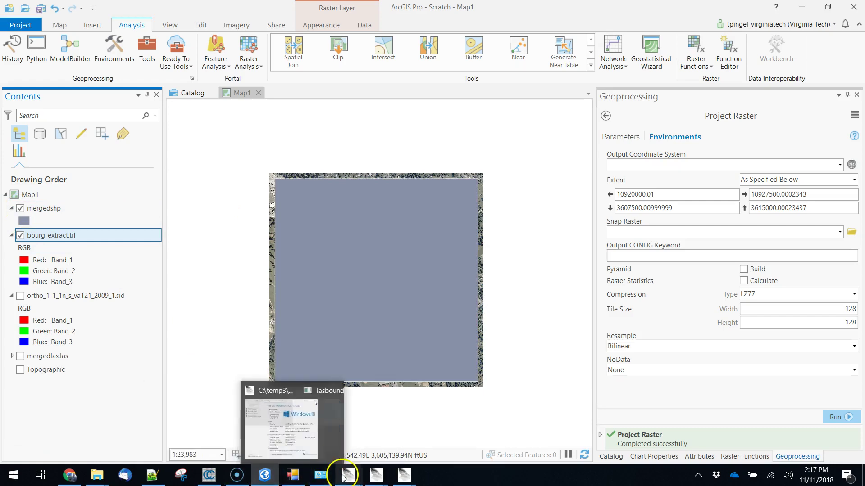
- Close all the open LAStools windows from the taskbar
mouse_move(351, 477)
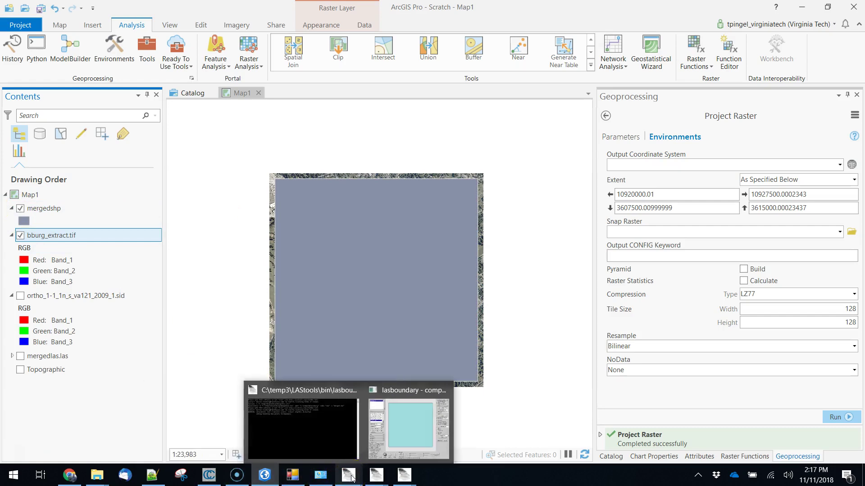
right_click(349, 475)
click(345, 452)
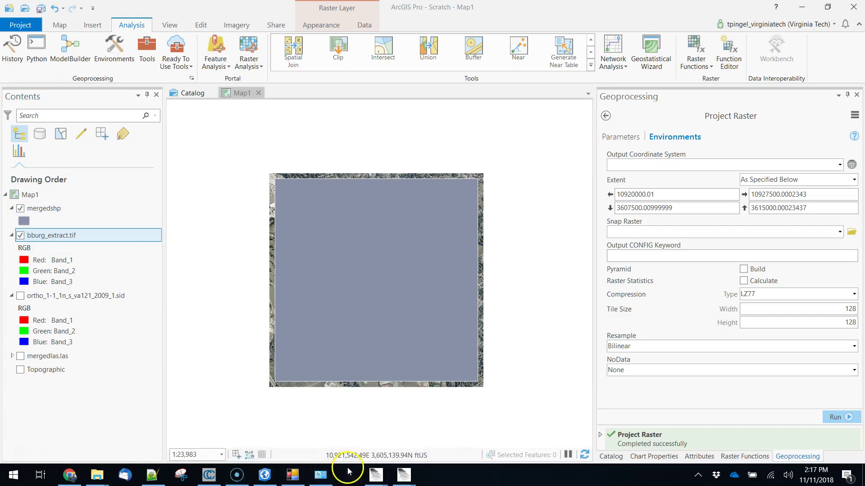
right_click(342, 476)
click(338, 458)
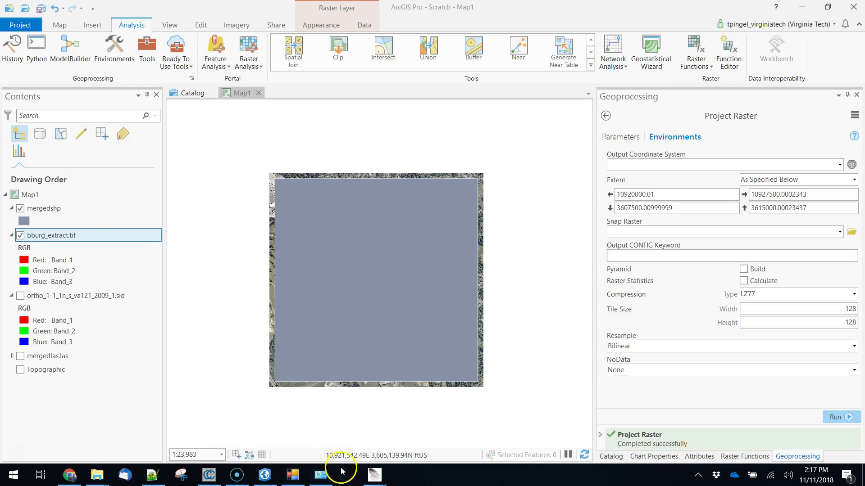
right_click(343, 479)
click(345, 448)
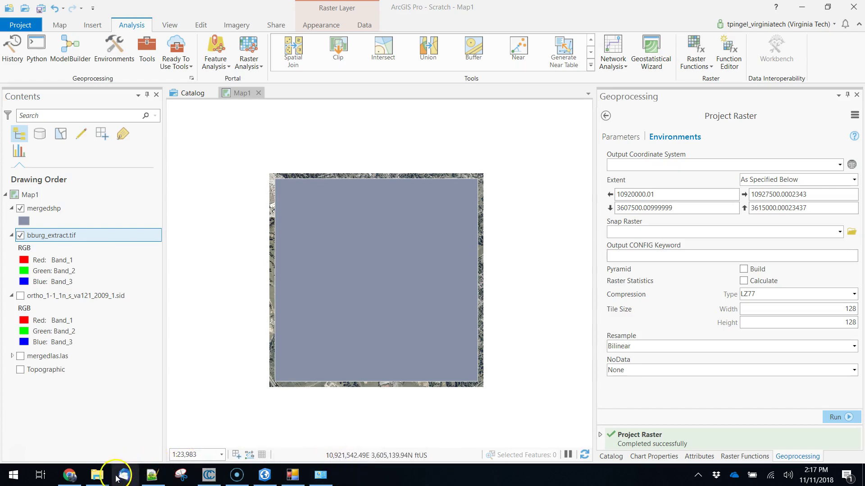
- Navigate from the blacksburg folder to C:\temp3\LAStools\bin and scroll down to lascolor.exe
mouse_move(96, 476)
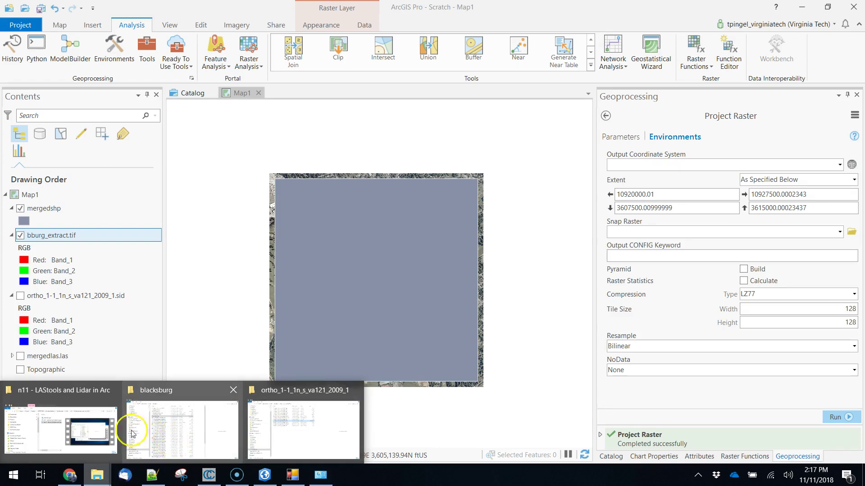
click(181, 421)
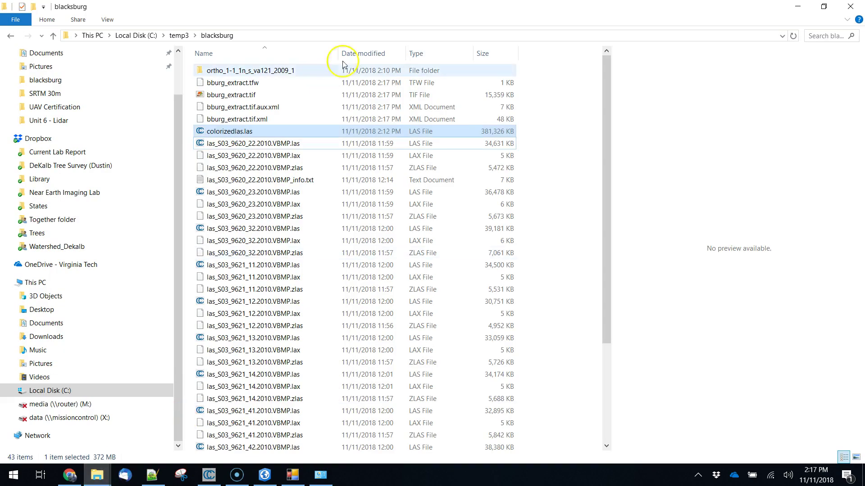
click(180, 35)
double_click(219, 83)
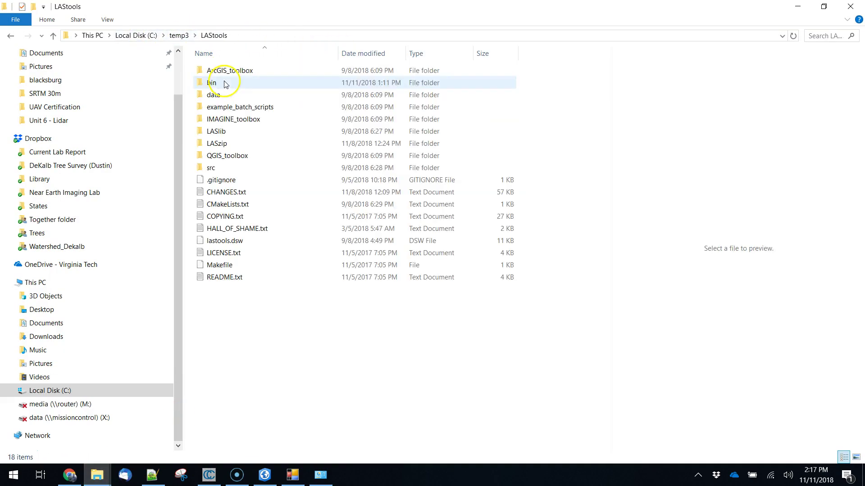
double_click(224, 83)
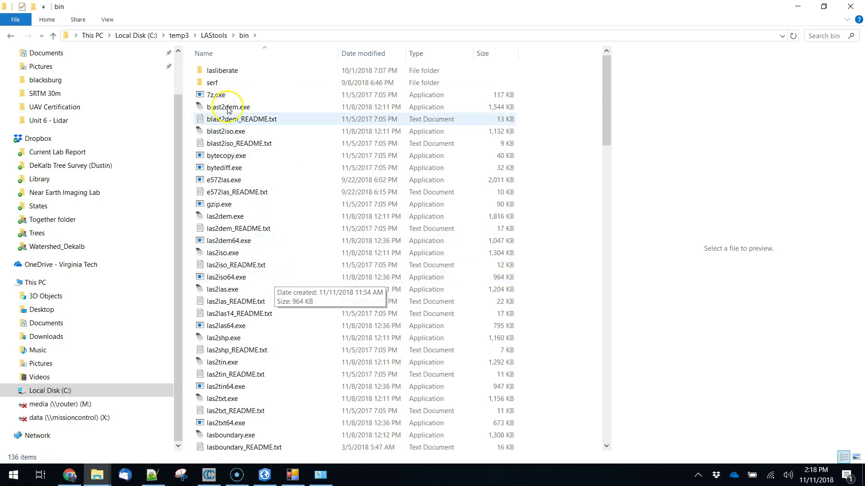
scroll(258, 293, down, 3)
scroll(259, 294, down, 3)
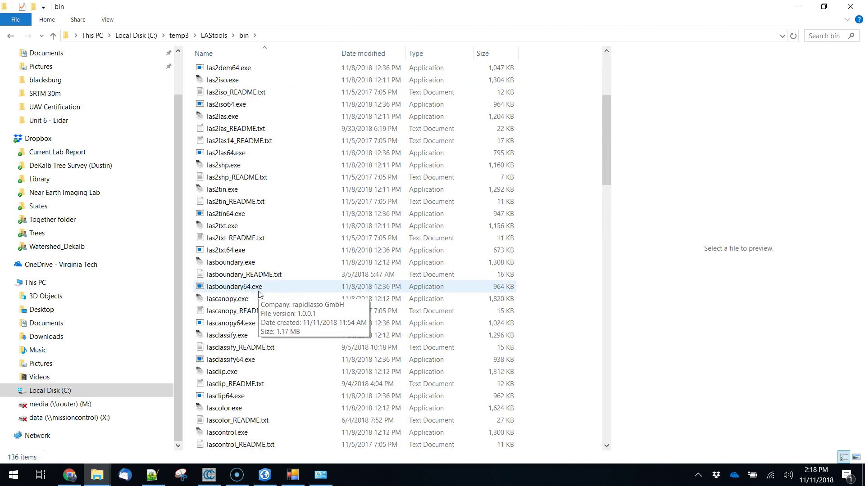
- Launch lascolor and load mergedlas.las from the blacksburg folder as the input point cloud
double_click(235, 374)
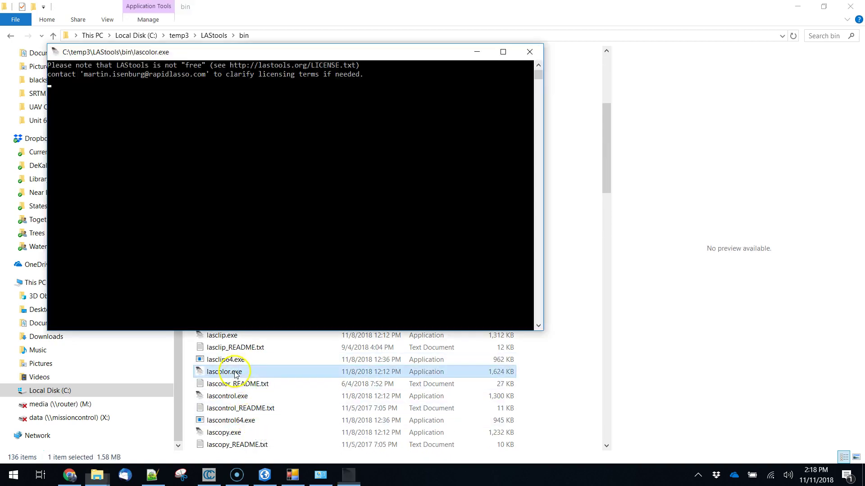
click(293, 168)
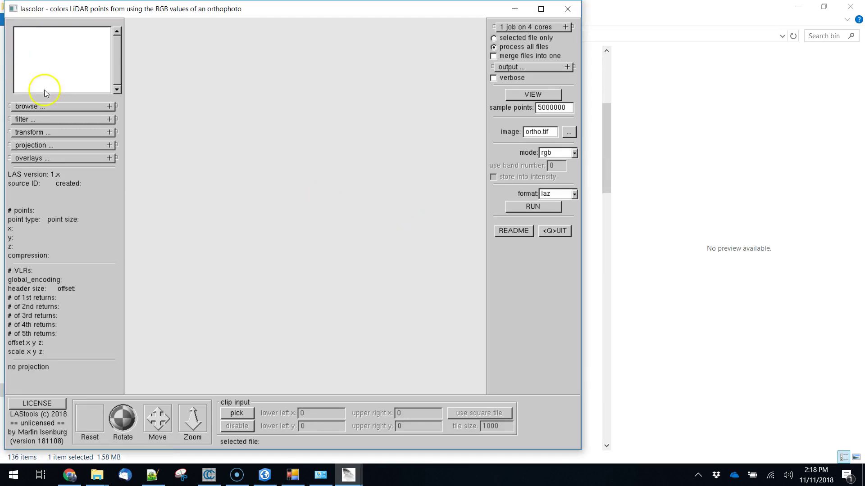
click(76, 106)
double_click(27, 131)
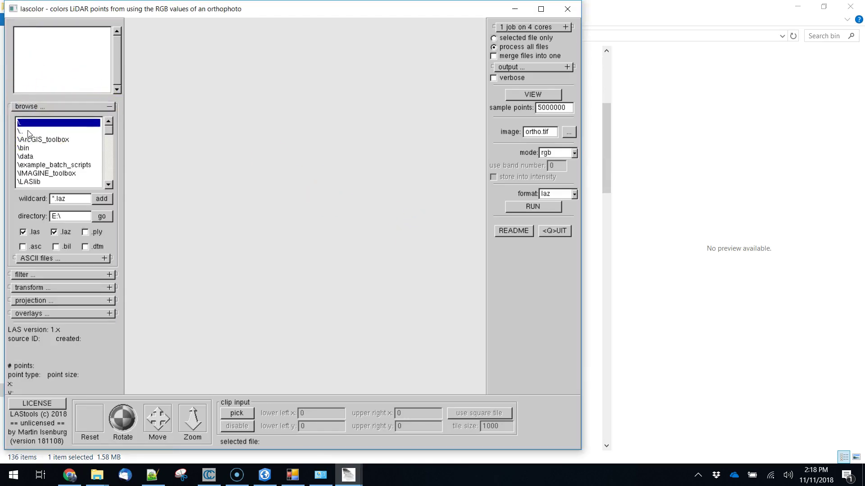
click(26, 131)
click(26, 132)
double_click(25, 140)
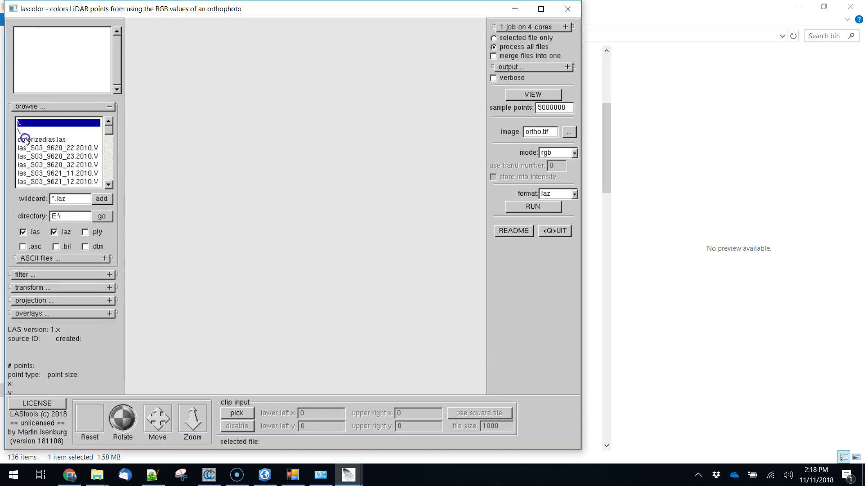
drag(111, 132, 109, 171)
click(32, 174)
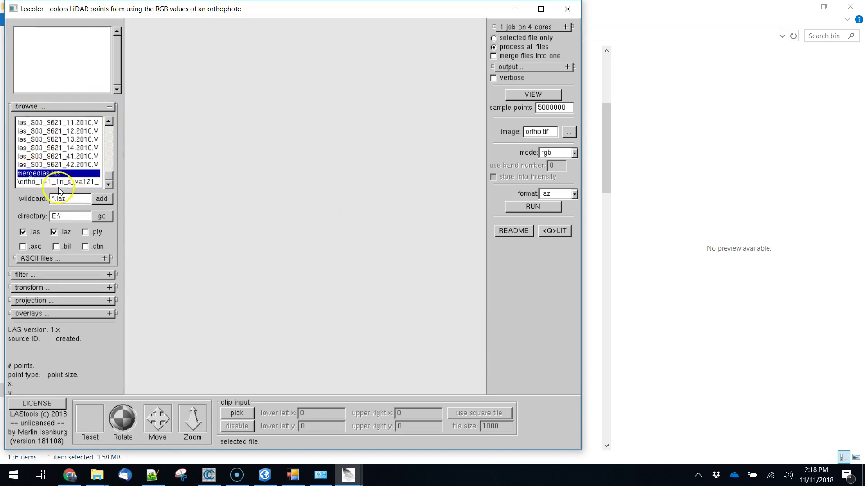
double_click(39, 173)
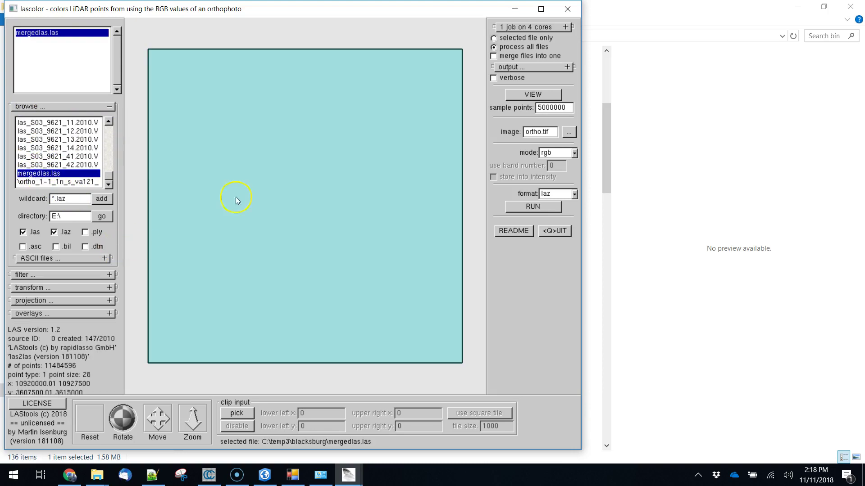
- Choose bburg_extract.tif as the image used to colour the points
click(567, 132)
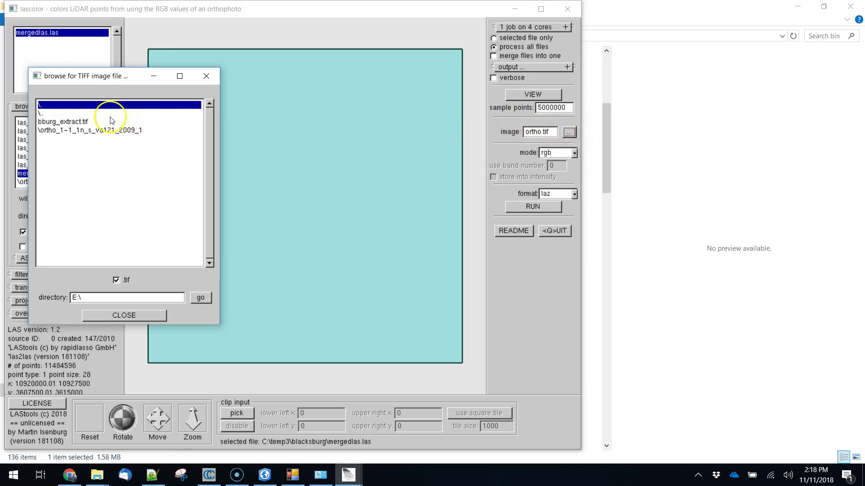
click(59, 122)
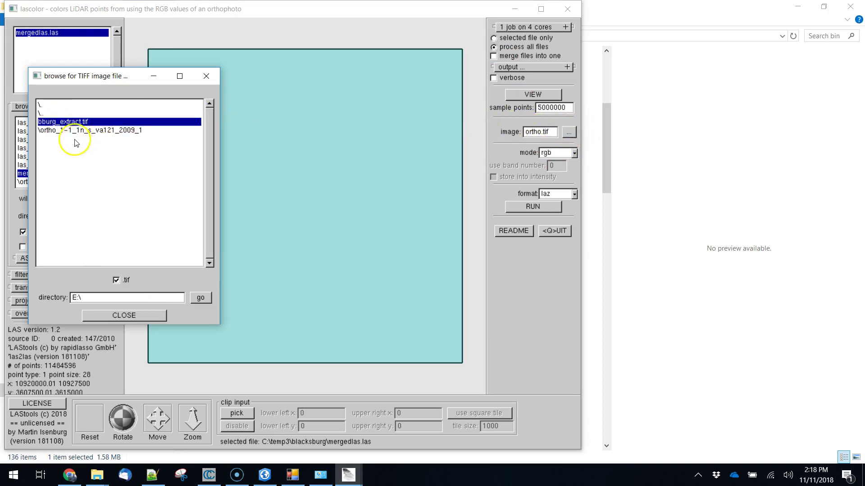
double_click(60, 122)
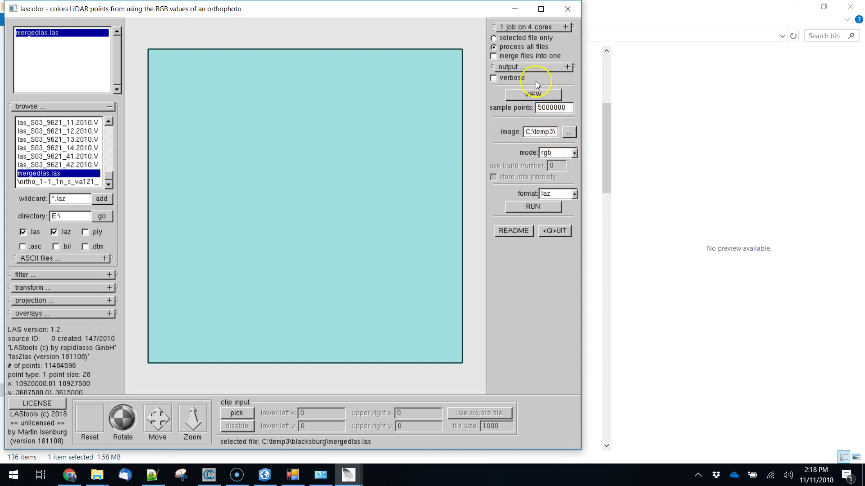
- Set the output to colorized_merged.las in LAS format in C:\temp3\blacksburg
click(519, 70)
click(504, 84)
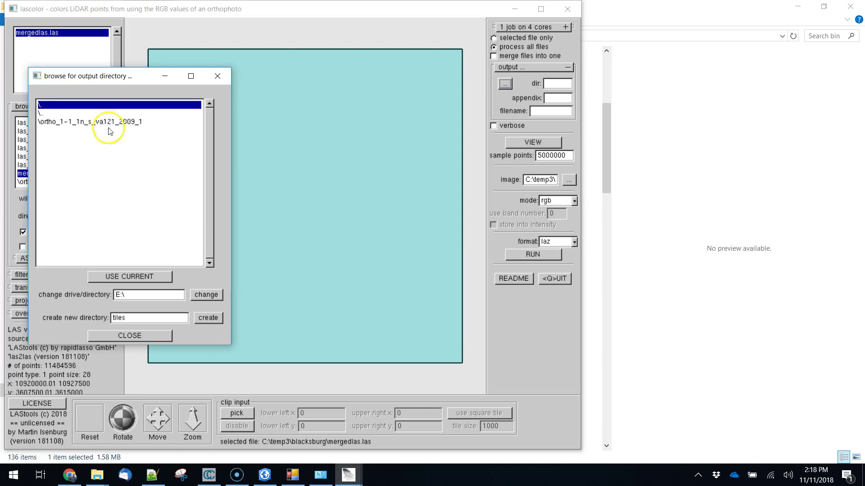
click(116, 276)
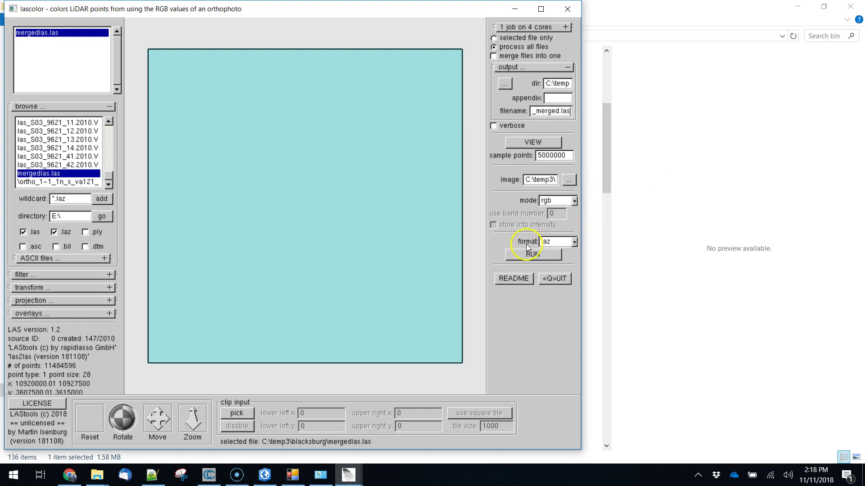
click(574, 242)
click(568, 247)
- Run lascolor to produce colorized_merged.las and bring up the blacksburg folder window
click(534, 255)
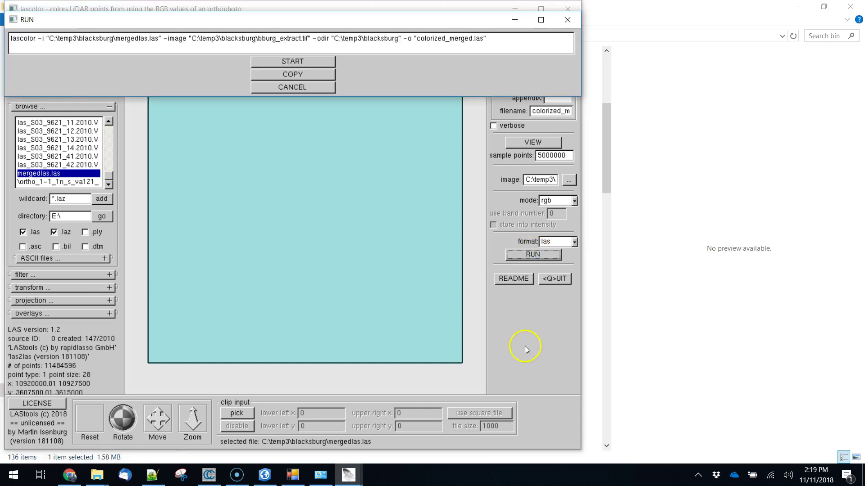
click(296, 62)
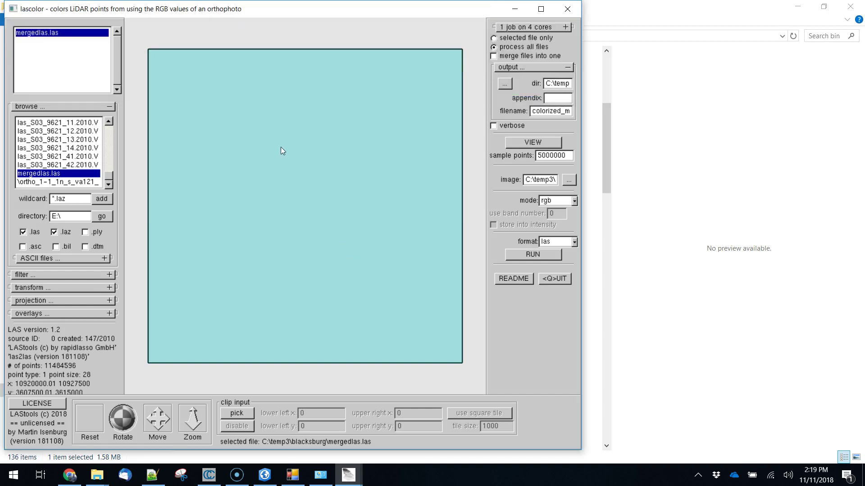
click(207, 206)
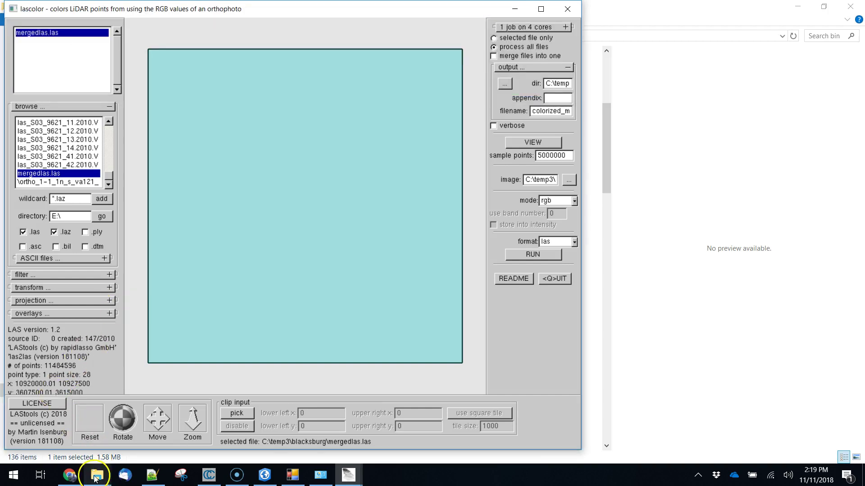
- Open colorized_merged.las from the C:\temp3\blacksburg folder in CloudCompare
mouse_move(97, 473)
click(302, 428)
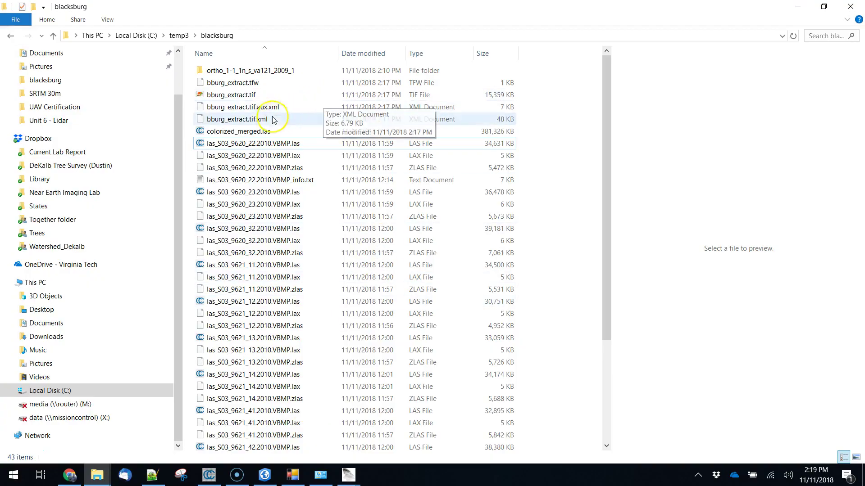
click(231, 132)
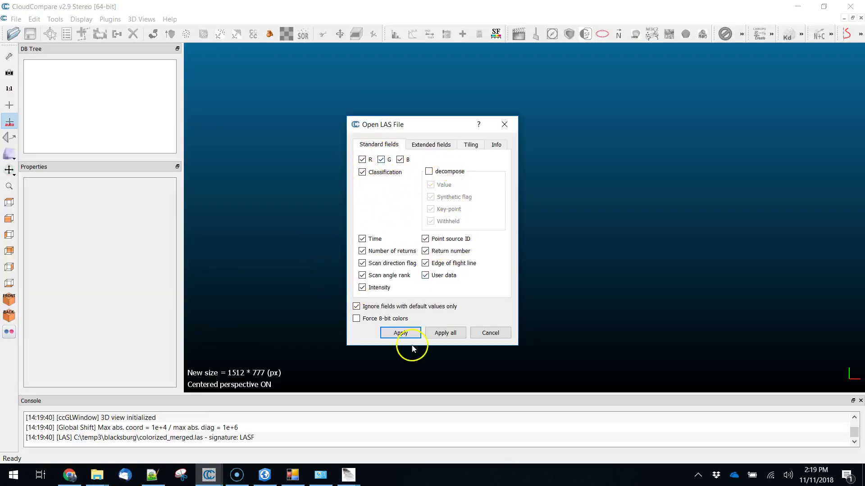
- Import colorized_merged.las keeping only R, G, B fields, accepting the suggested global shift
click(362, 172)
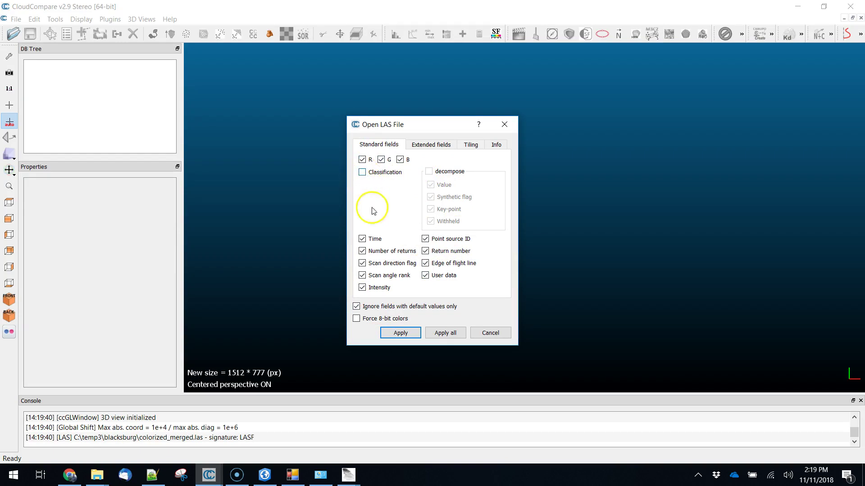
click(362, 251)
click(362, 263)
click(362, 275)
click(362, 287)
click(425, 275)
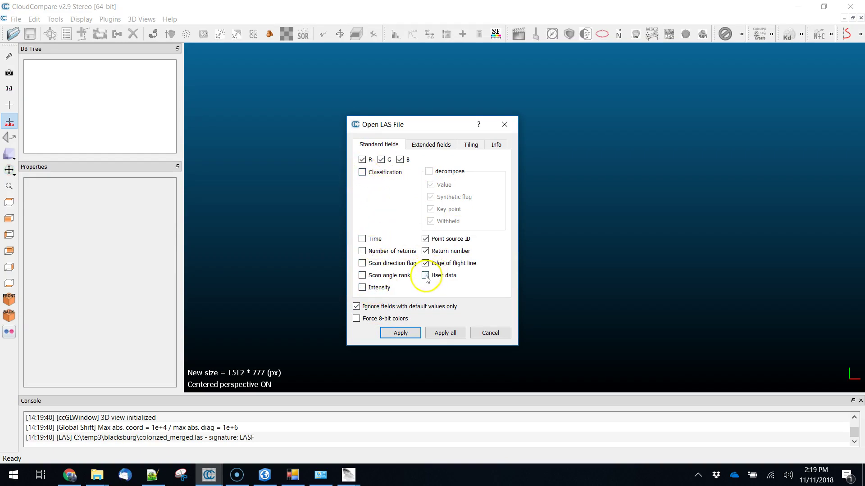
click(425, 263)
click(425, 251)
click(425, 238)
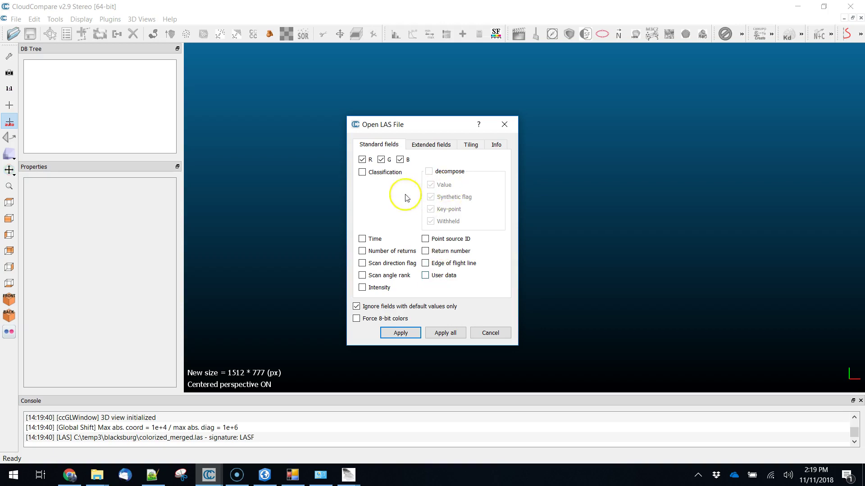
click(397, 334)
click(459, 305)
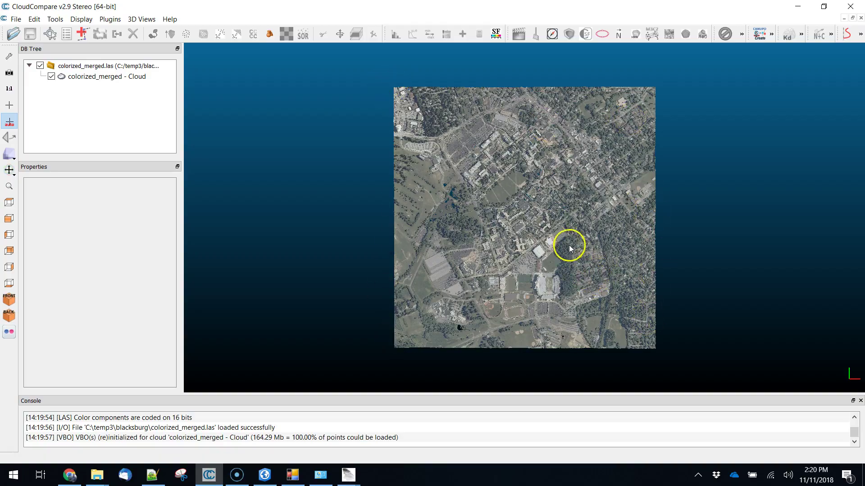
- Zoom and orbit the RGB cloud through oblique views of the campus and stadium
scroll(562, 251, up, 3)
drag(561, 251, 493, 322)
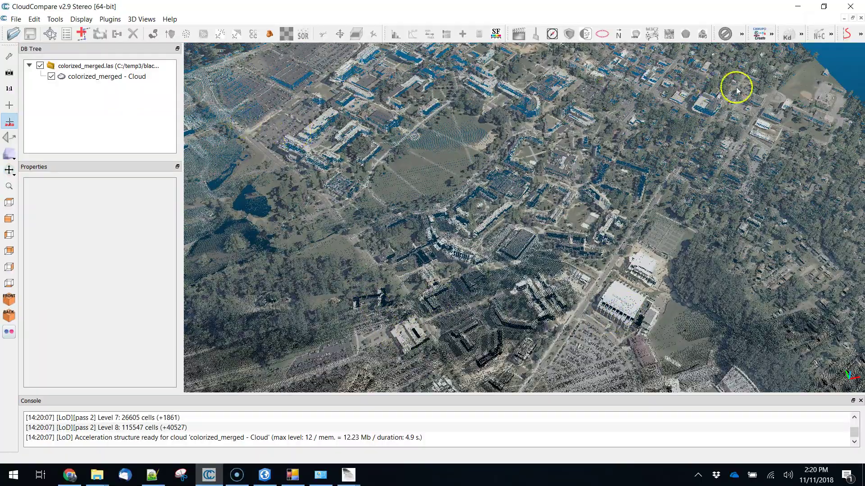
drag(679, 248, 558, 317)
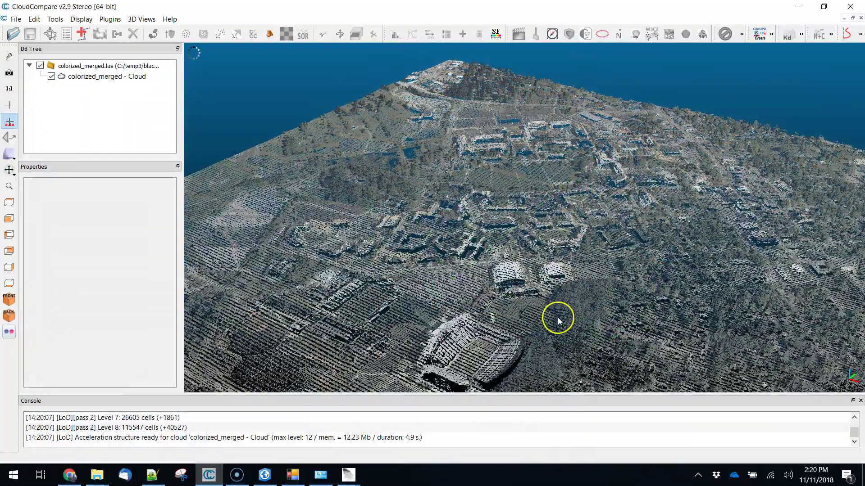
drag(541, 347, 561, 315)
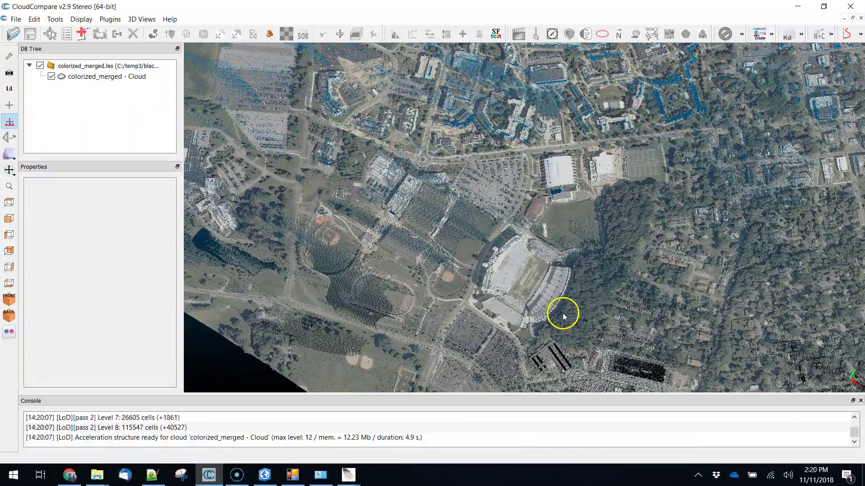
scroll(563, 312, up, 2)
scroll(563, 312, up, 3)
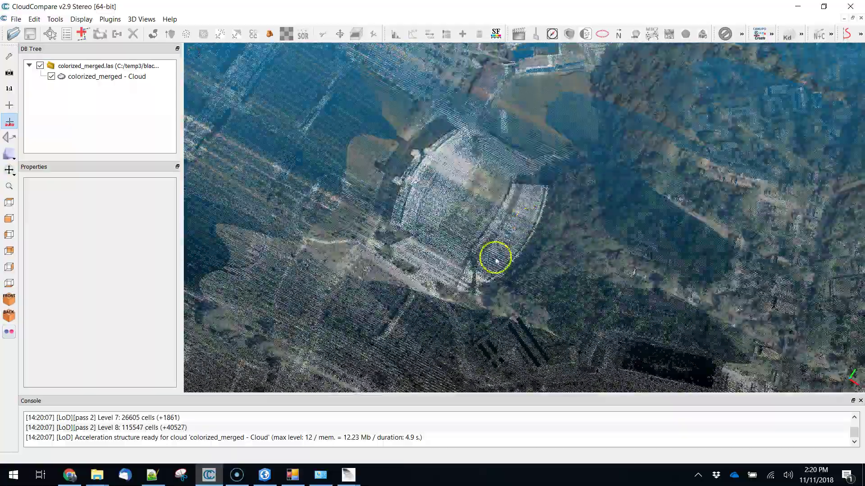
drag(496, 260, 716, 205)
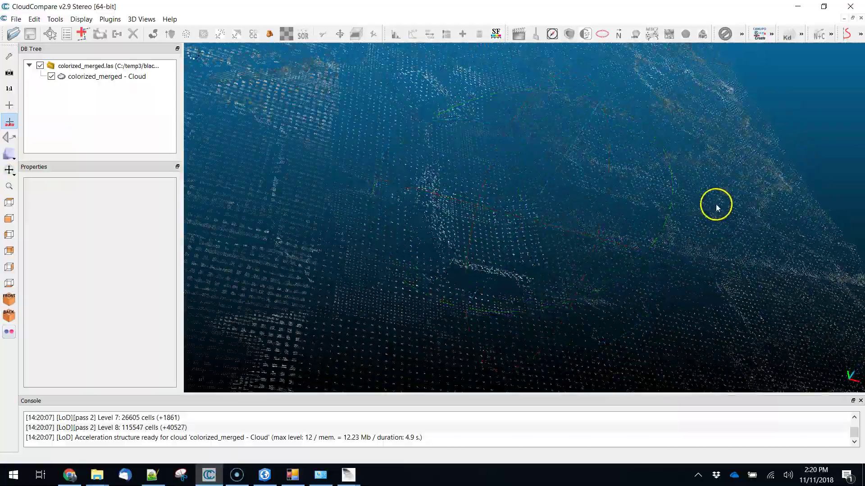
drag(437, 130, 271, 139)
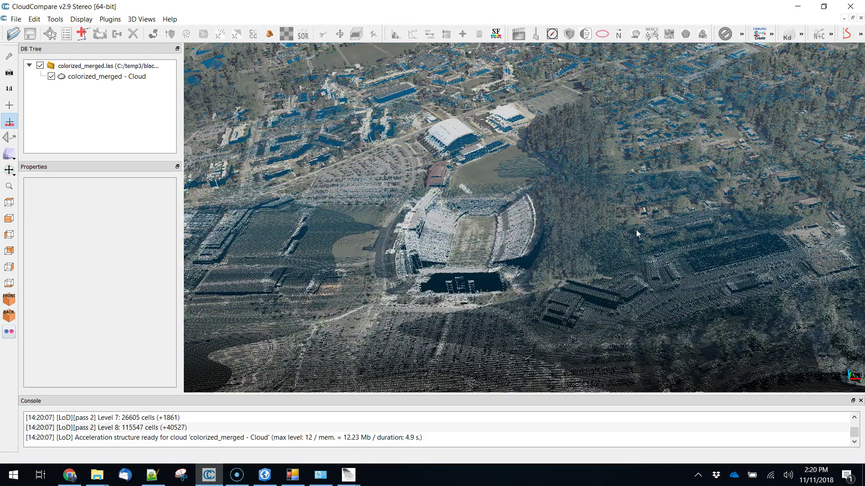
click(403, 250)
drag(402, 250, 511, 260)
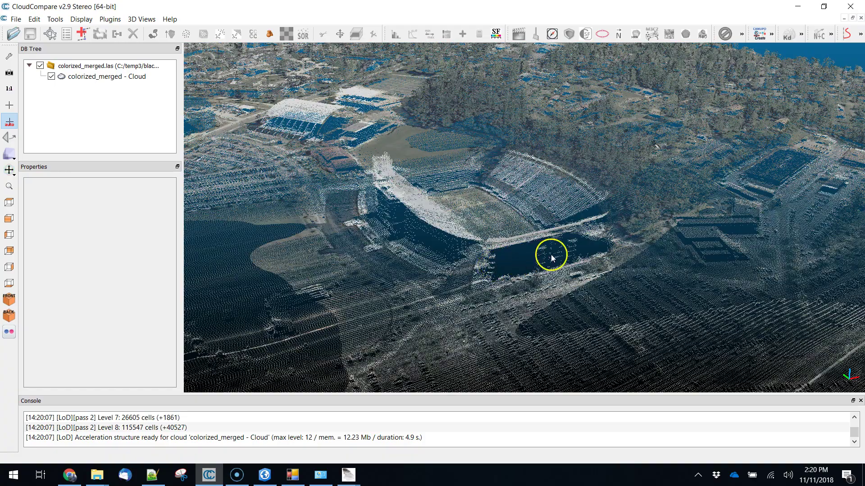
drag(430, 210, 403, 233)
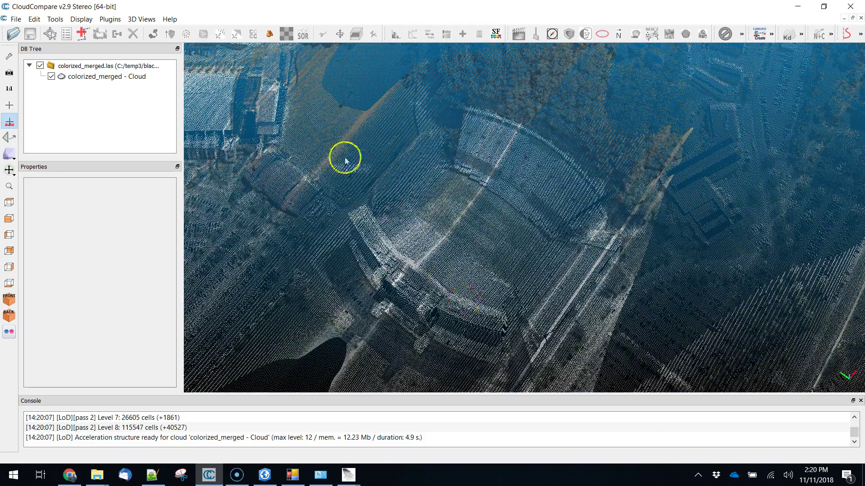
drag(344, 159, 434, 241)
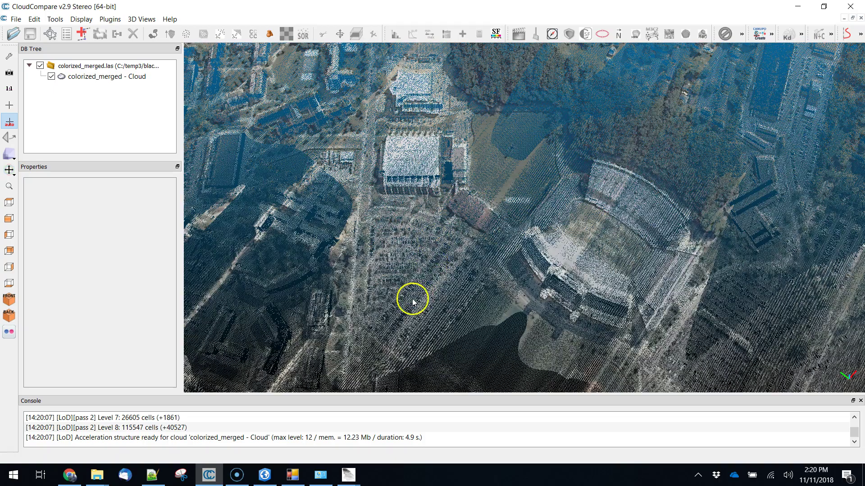
drag(414, 301, 407, 297)
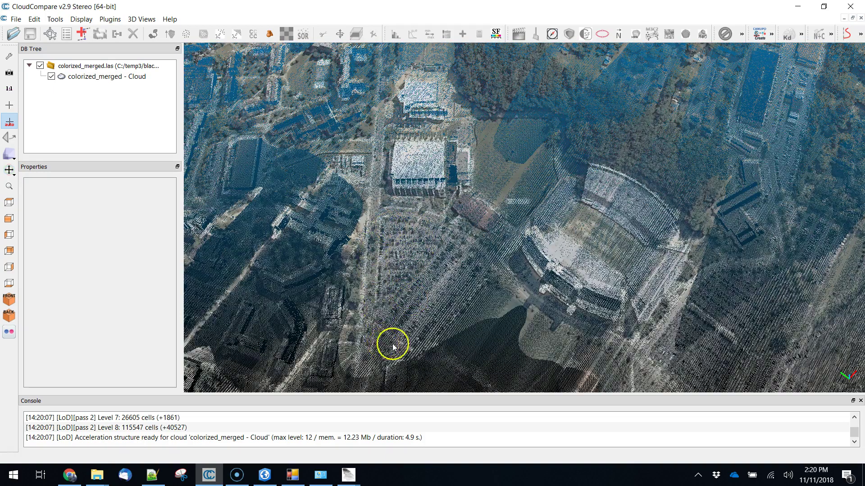
scroll(398, 288, up, 3)
scroll(398, 288, down, 4)
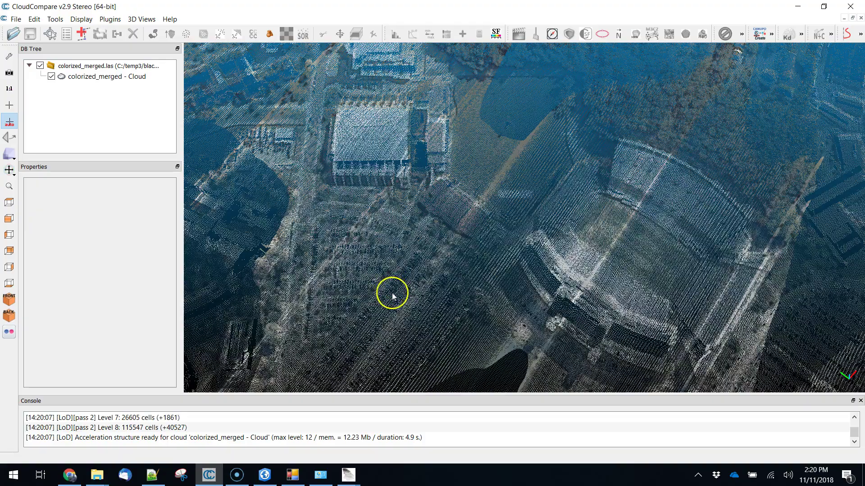
drag(392, 293, 581, 176)
drag(553, 194, 486, 180)
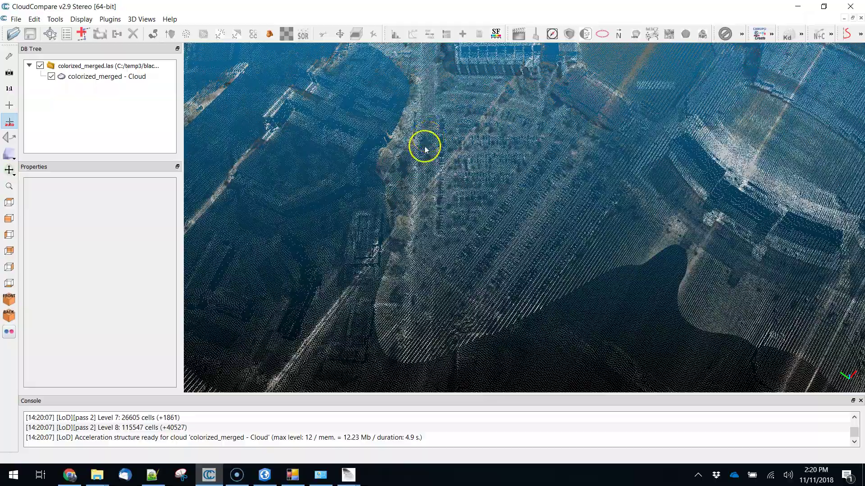
scroll(460, 243, down, 5)
scroll(574, 227, down, 2)
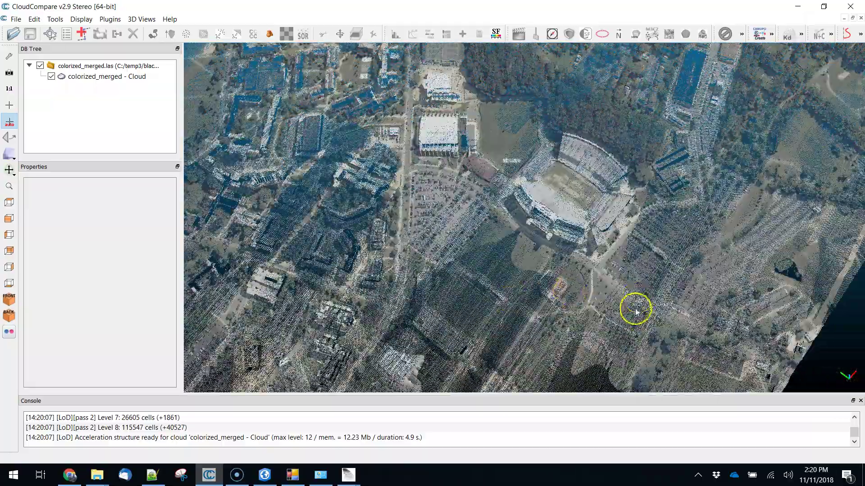
drag(636, 311, 716, 178)
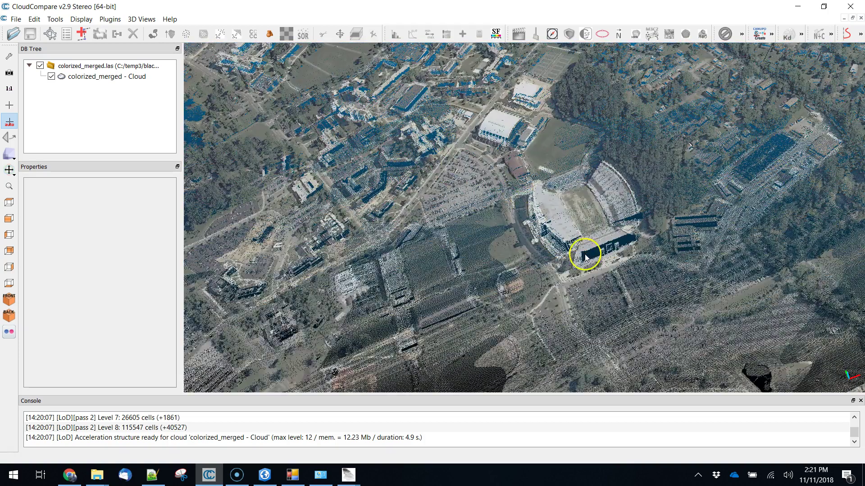